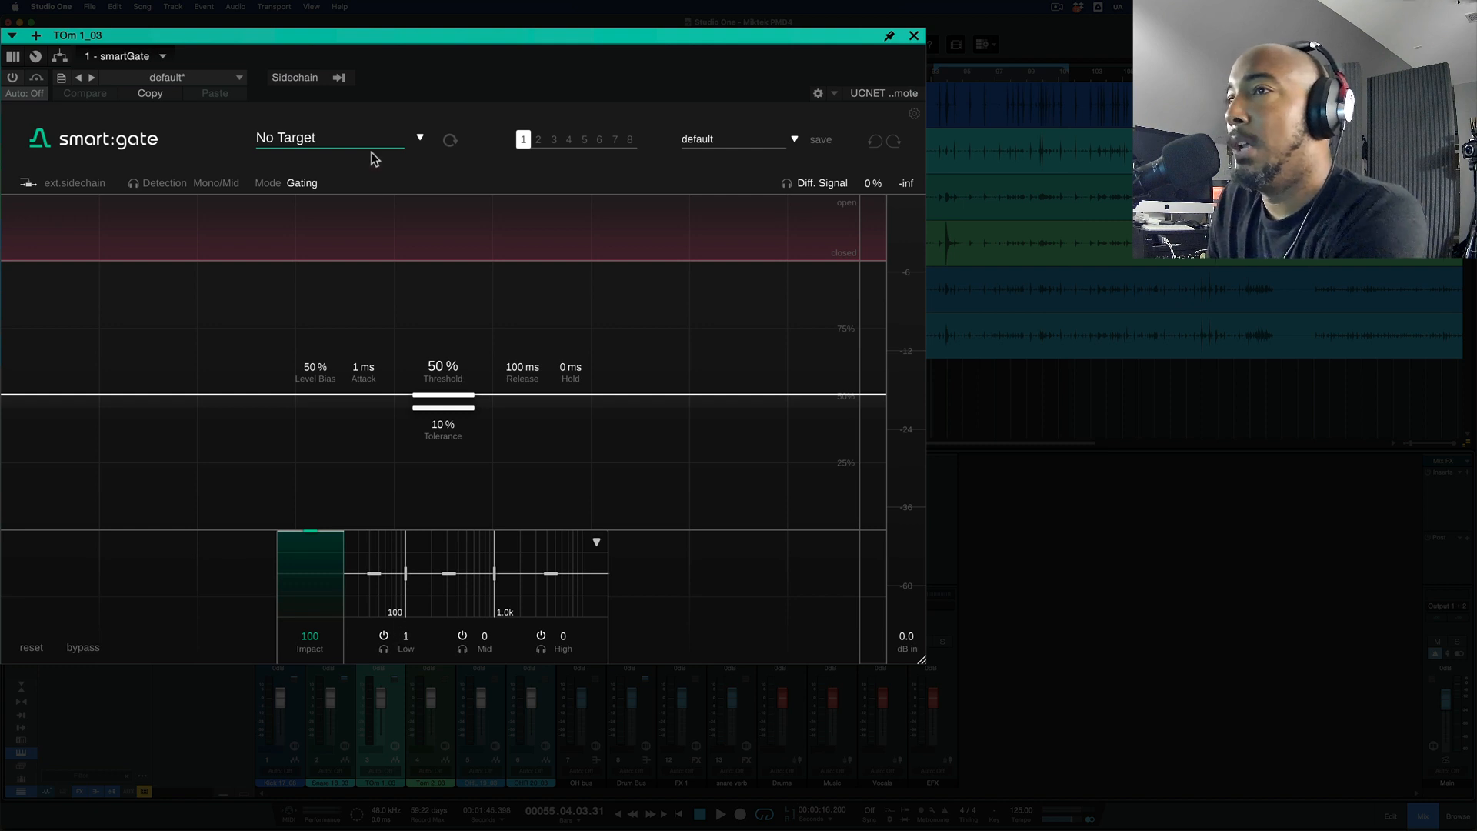
- Switch the tom channel's smart:gate to Ducking and back to Gating, and look through its list of target profiles
click(304, 184)
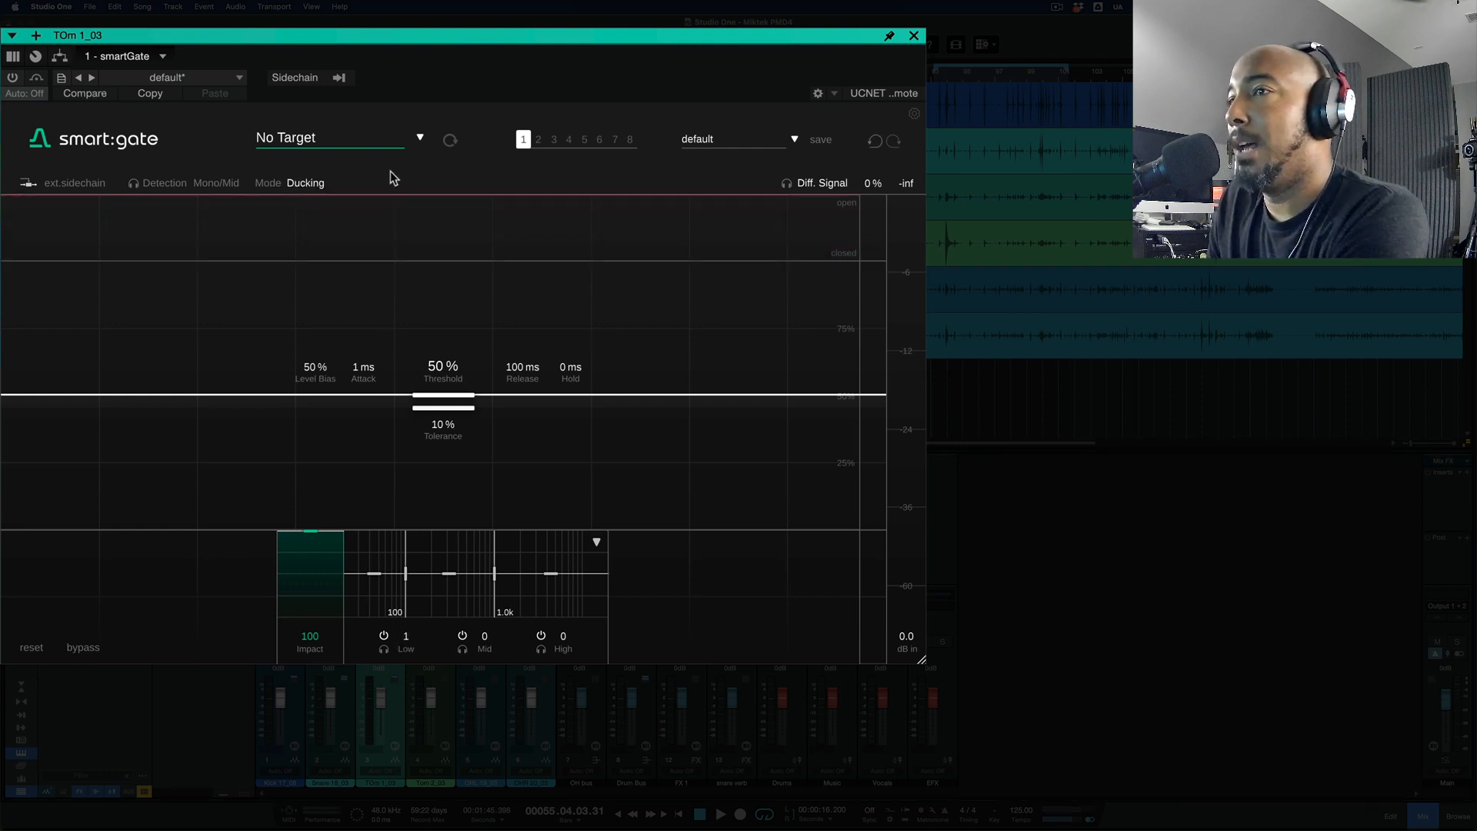
click(320, 185)
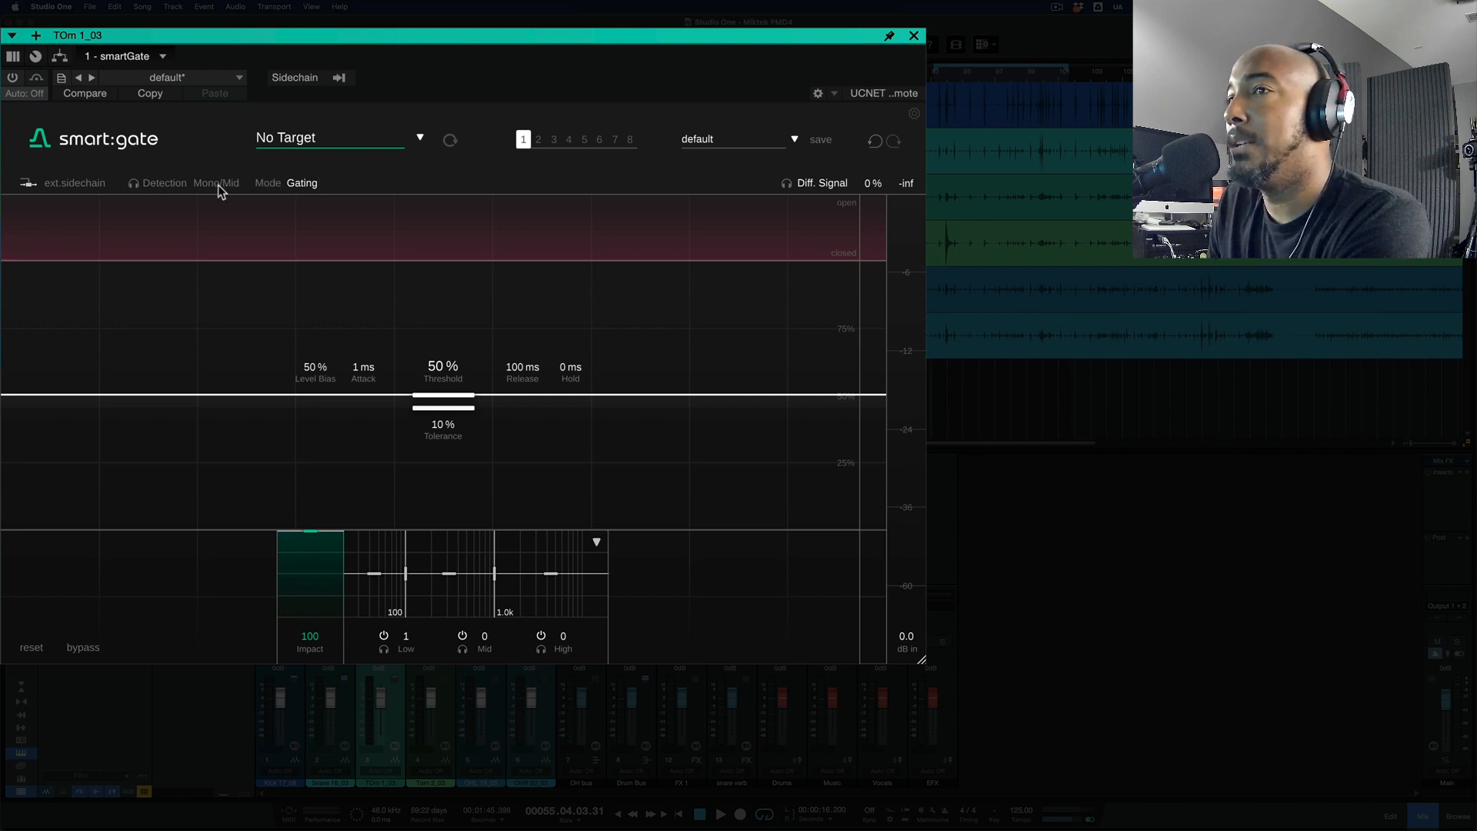
click(417, 139)
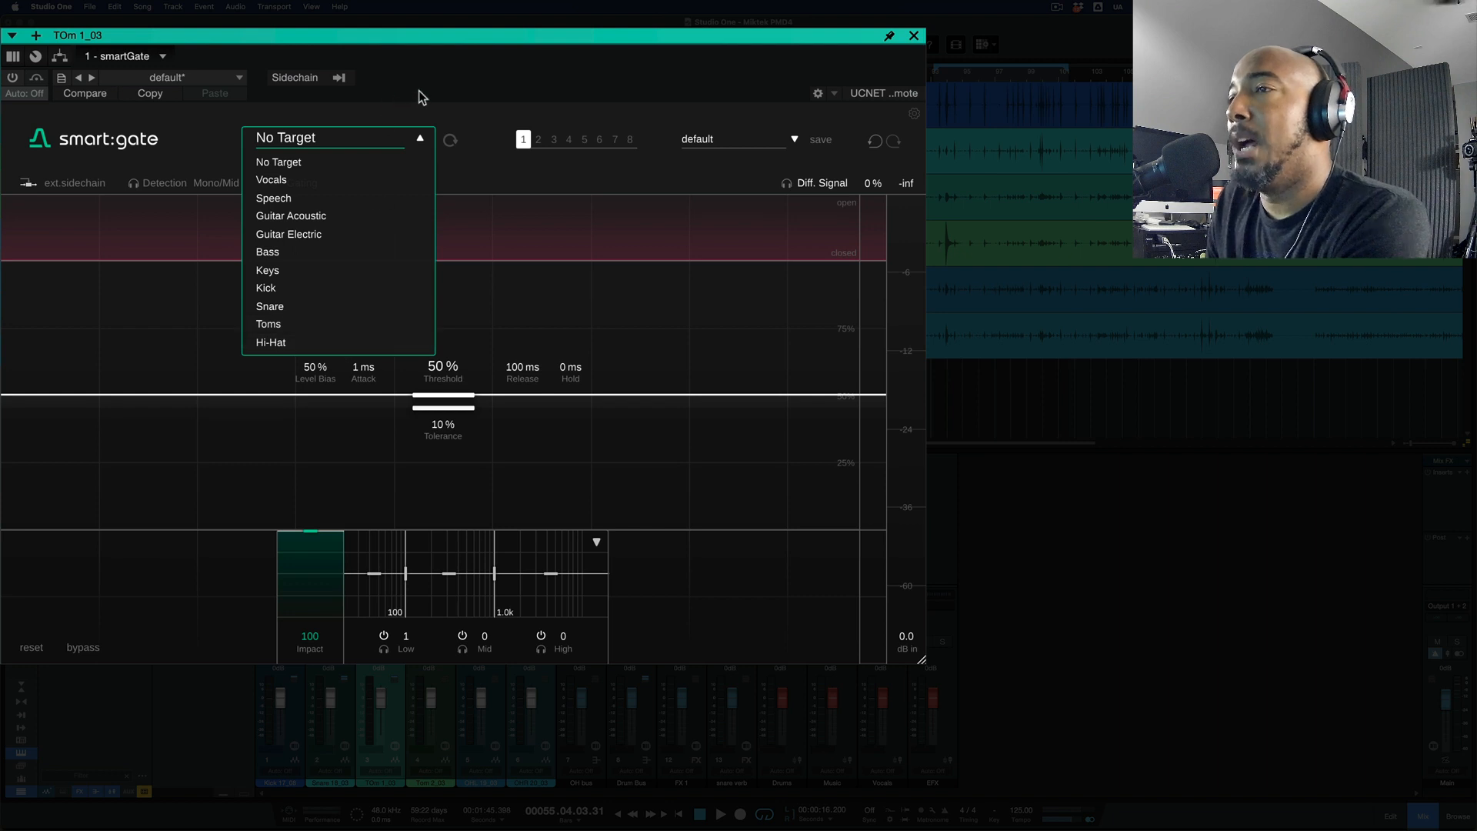
click(421, 139)
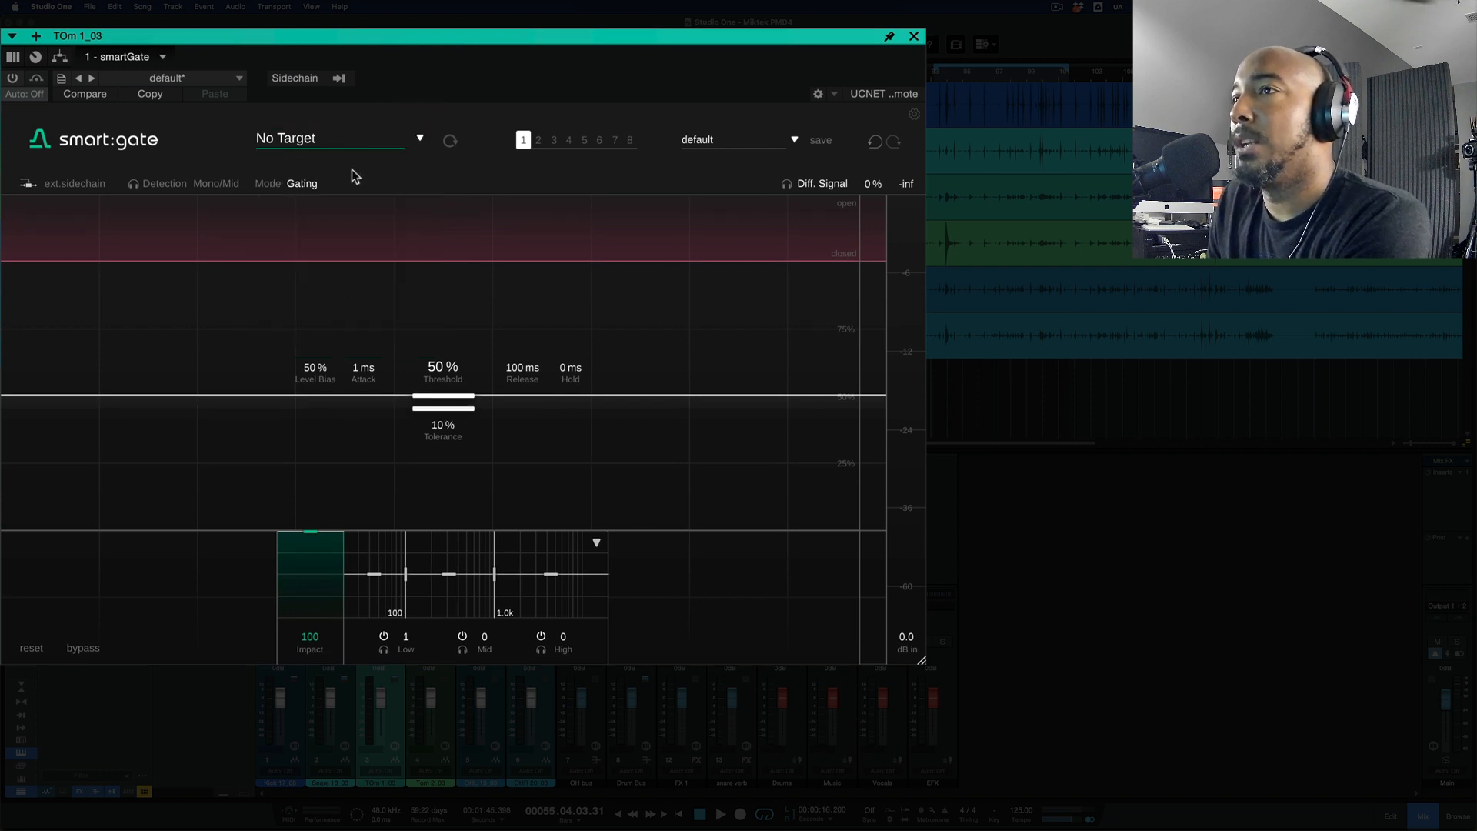
click(359, 140)
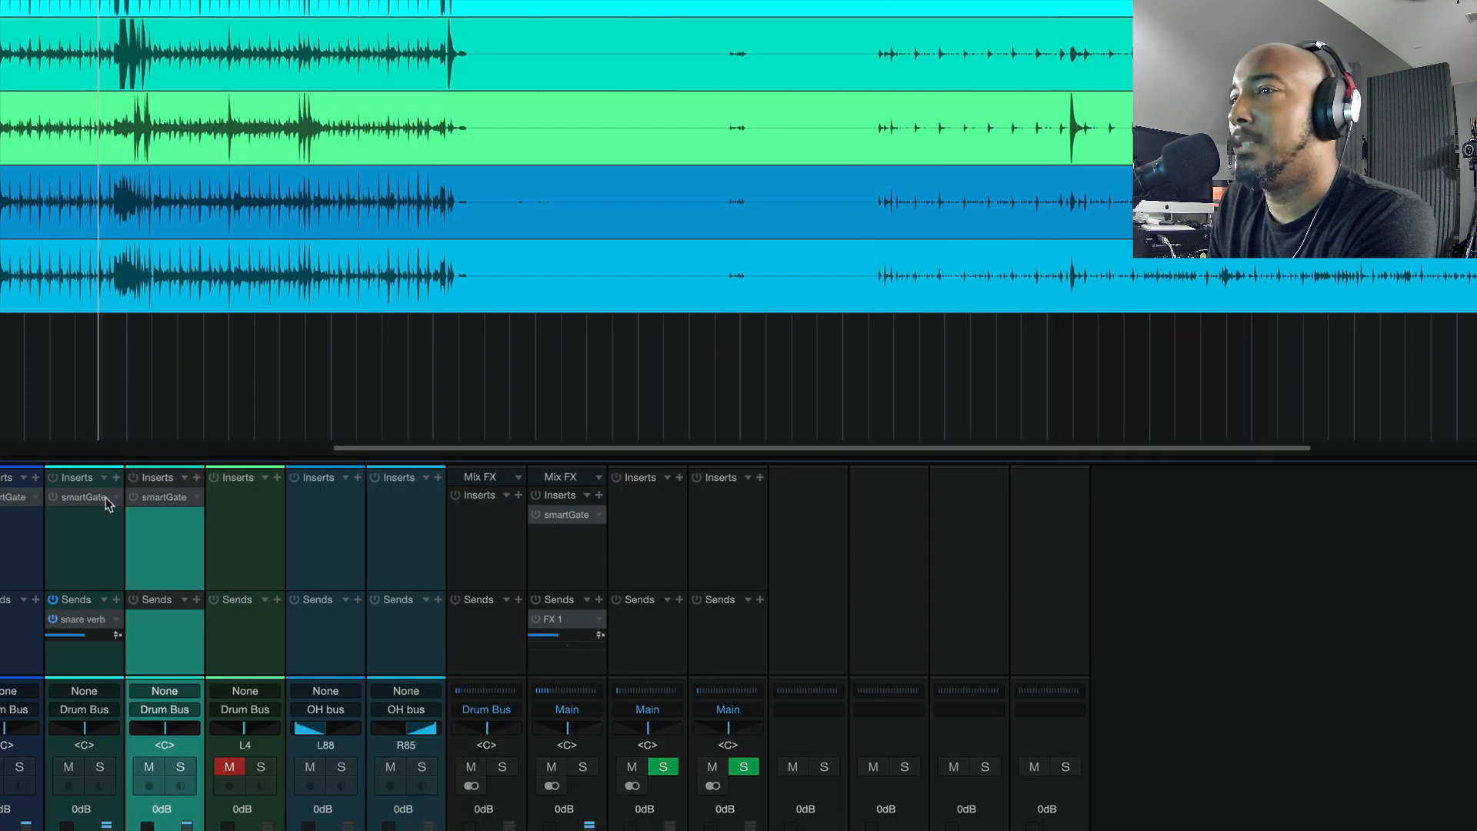
- View the smart:gate instances on the kick and snare channels, repositioning the plug-in window to reveal their target profiles
double_click(2, 496)
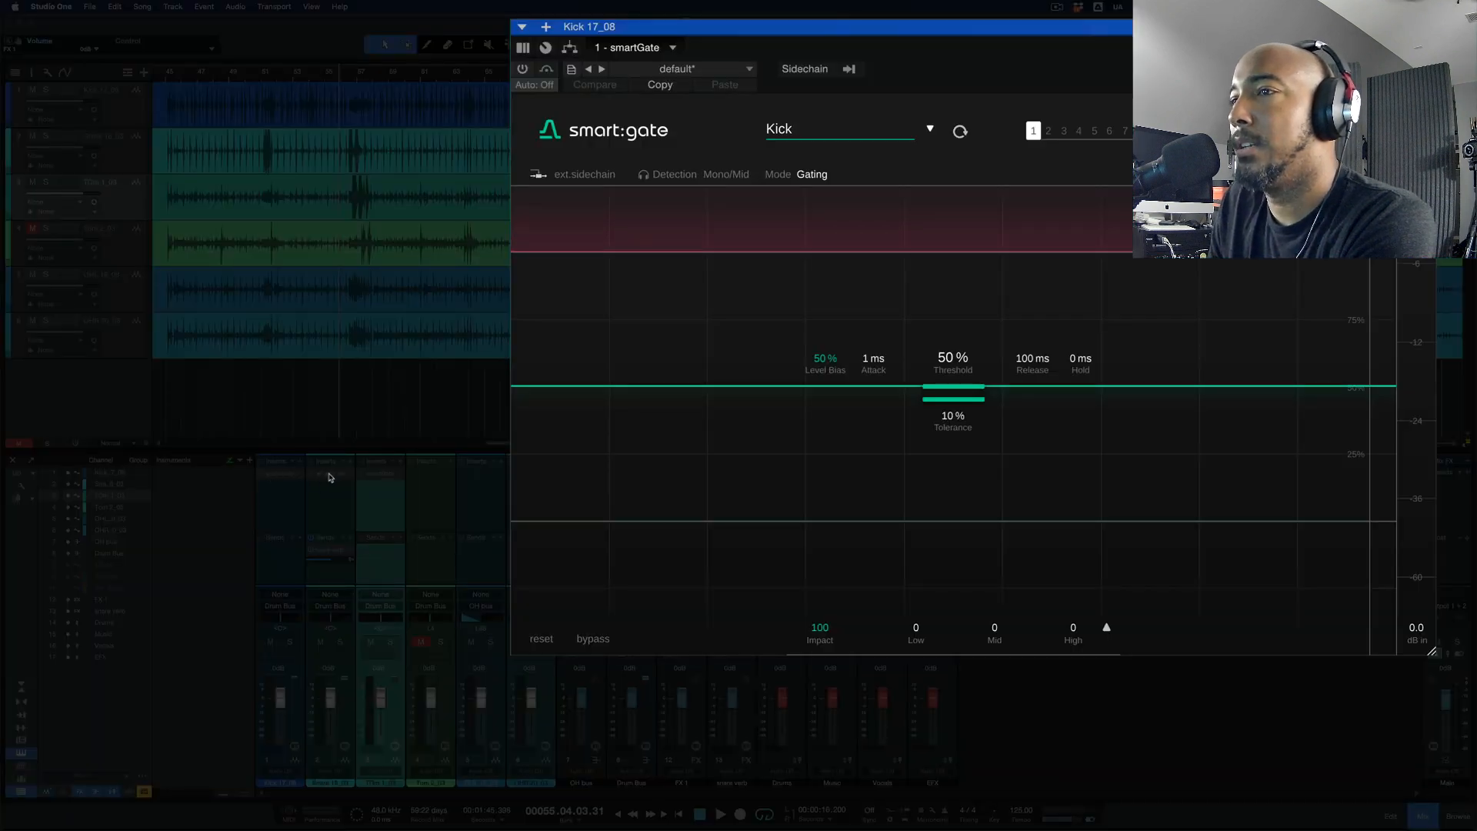
click(328, 476)
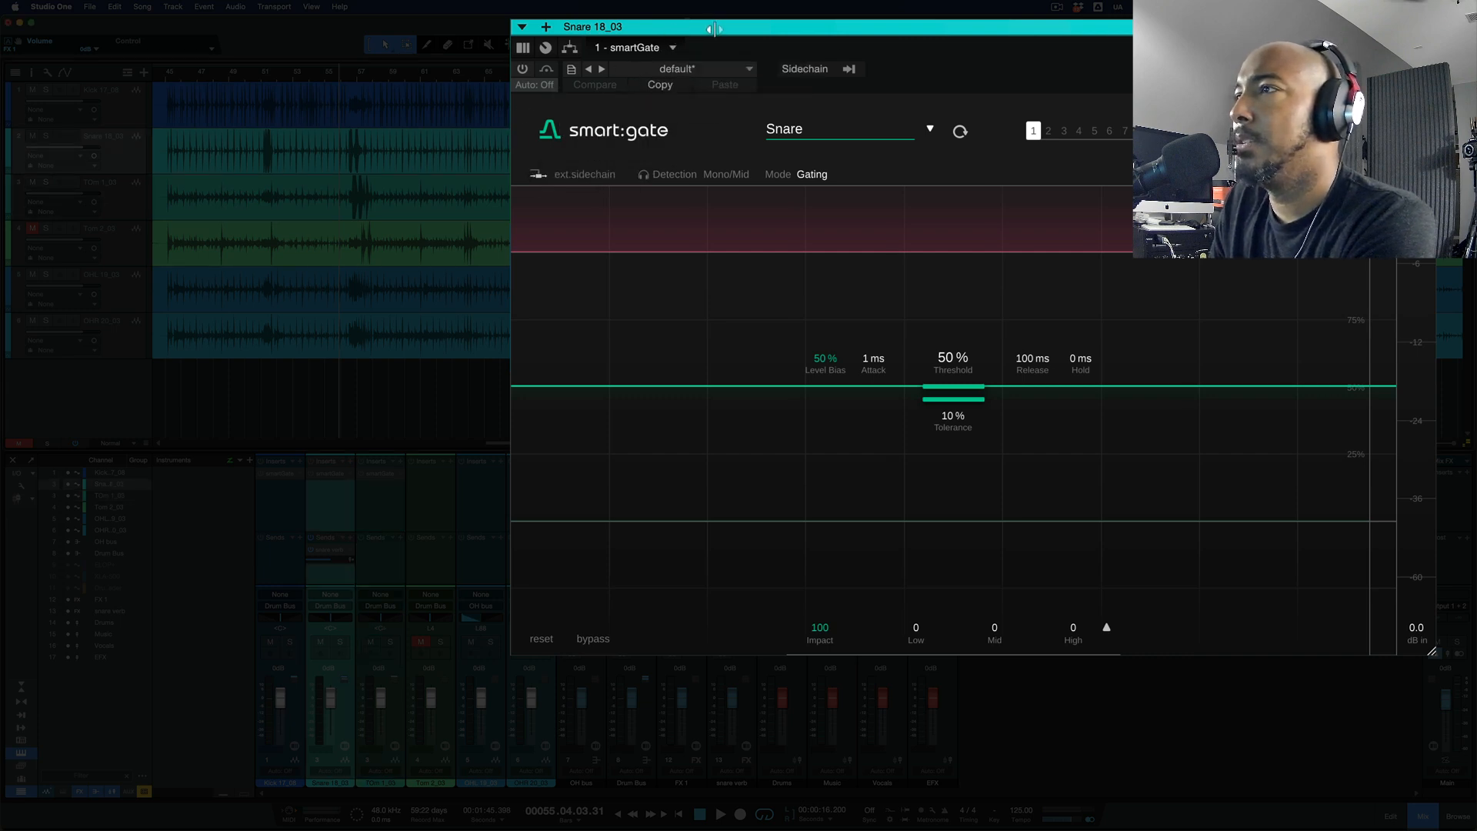
drag(677, 47, 299, 159)
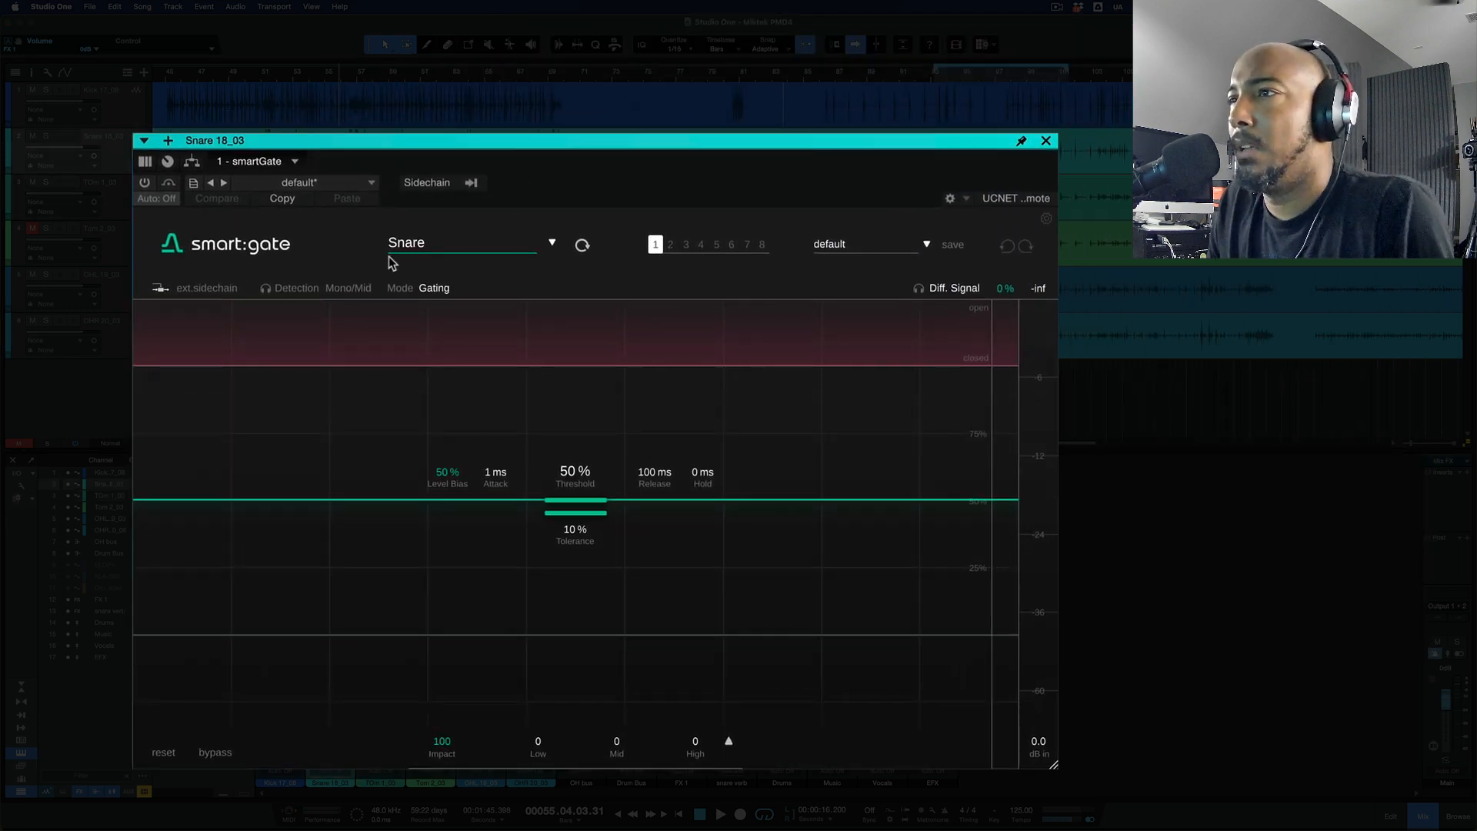
double_click(109, 472)
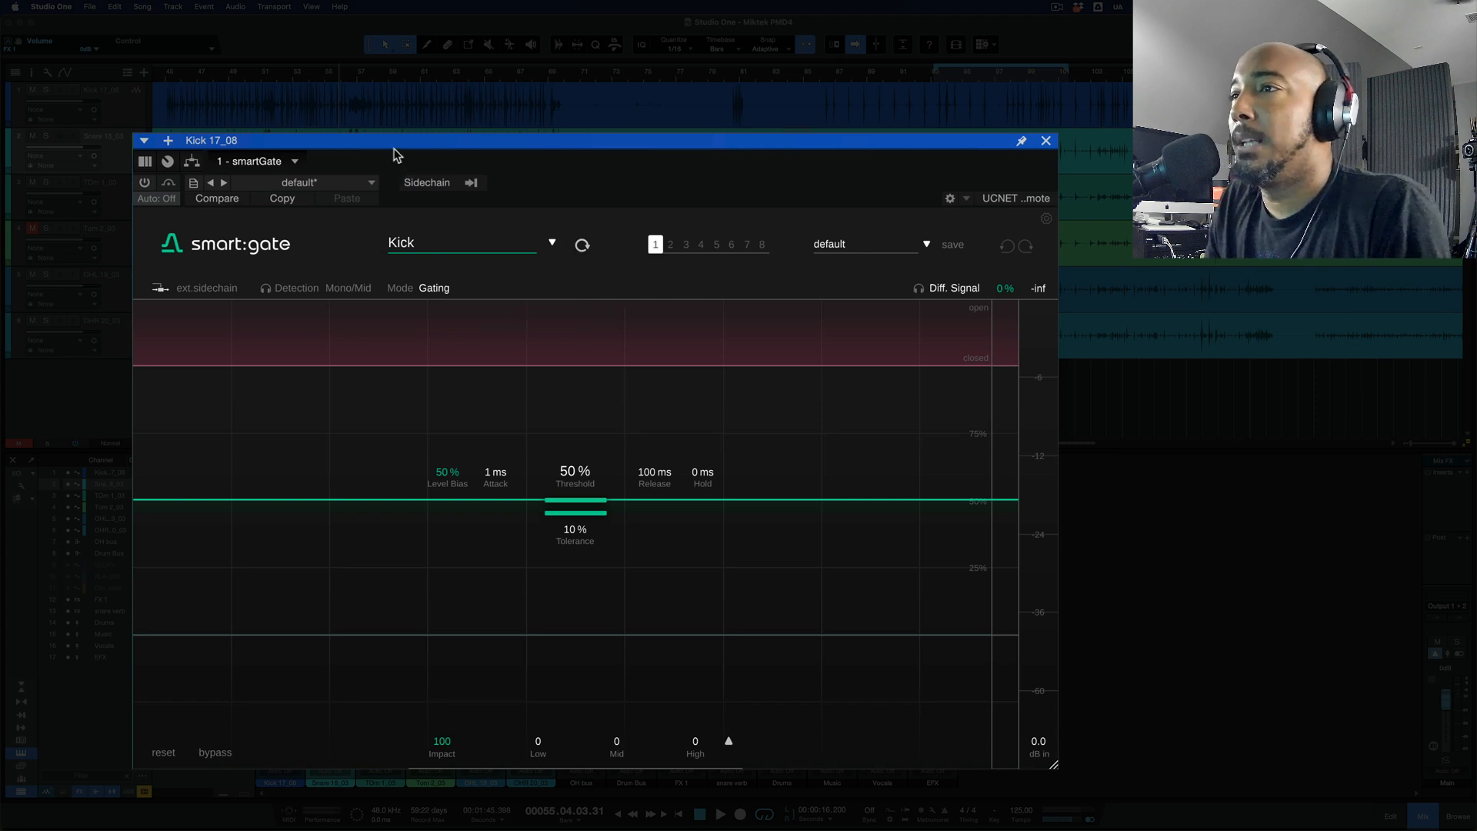
drag(394, 154, 442, 204)
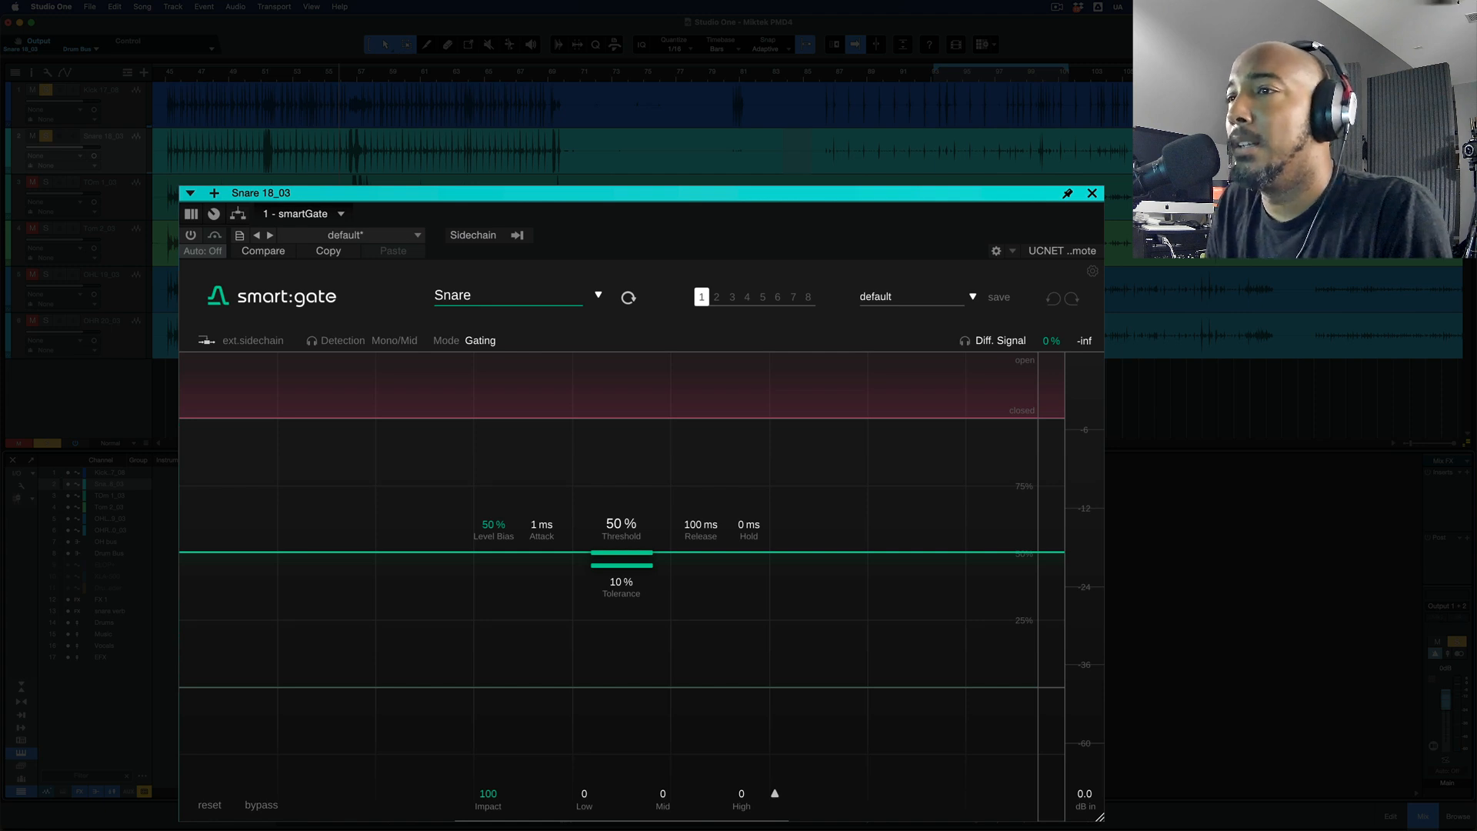
- Activate smart:gate with the Snare target on the snare channel and play the track through it
click(191, 235)
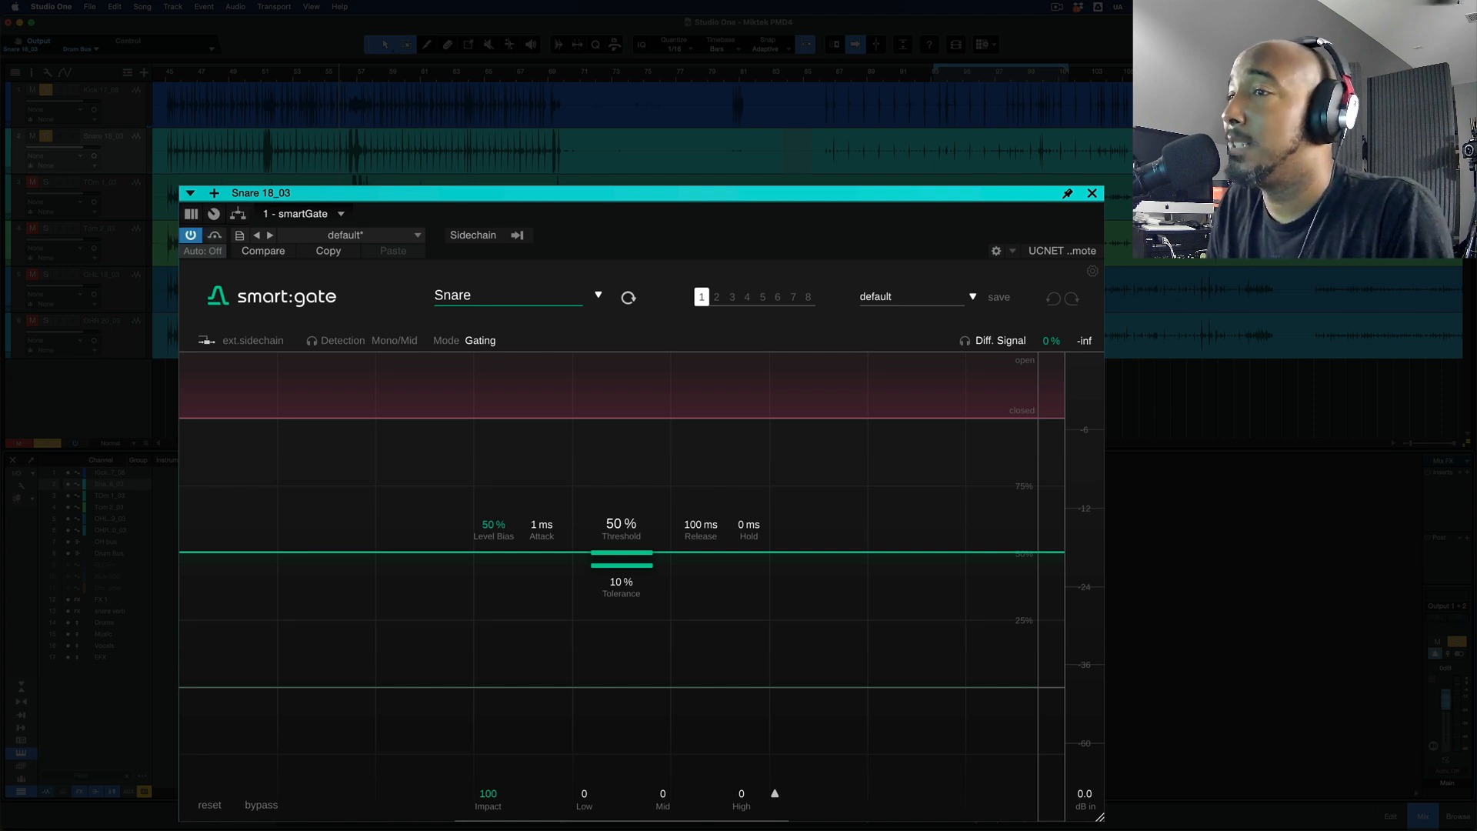
key(space)
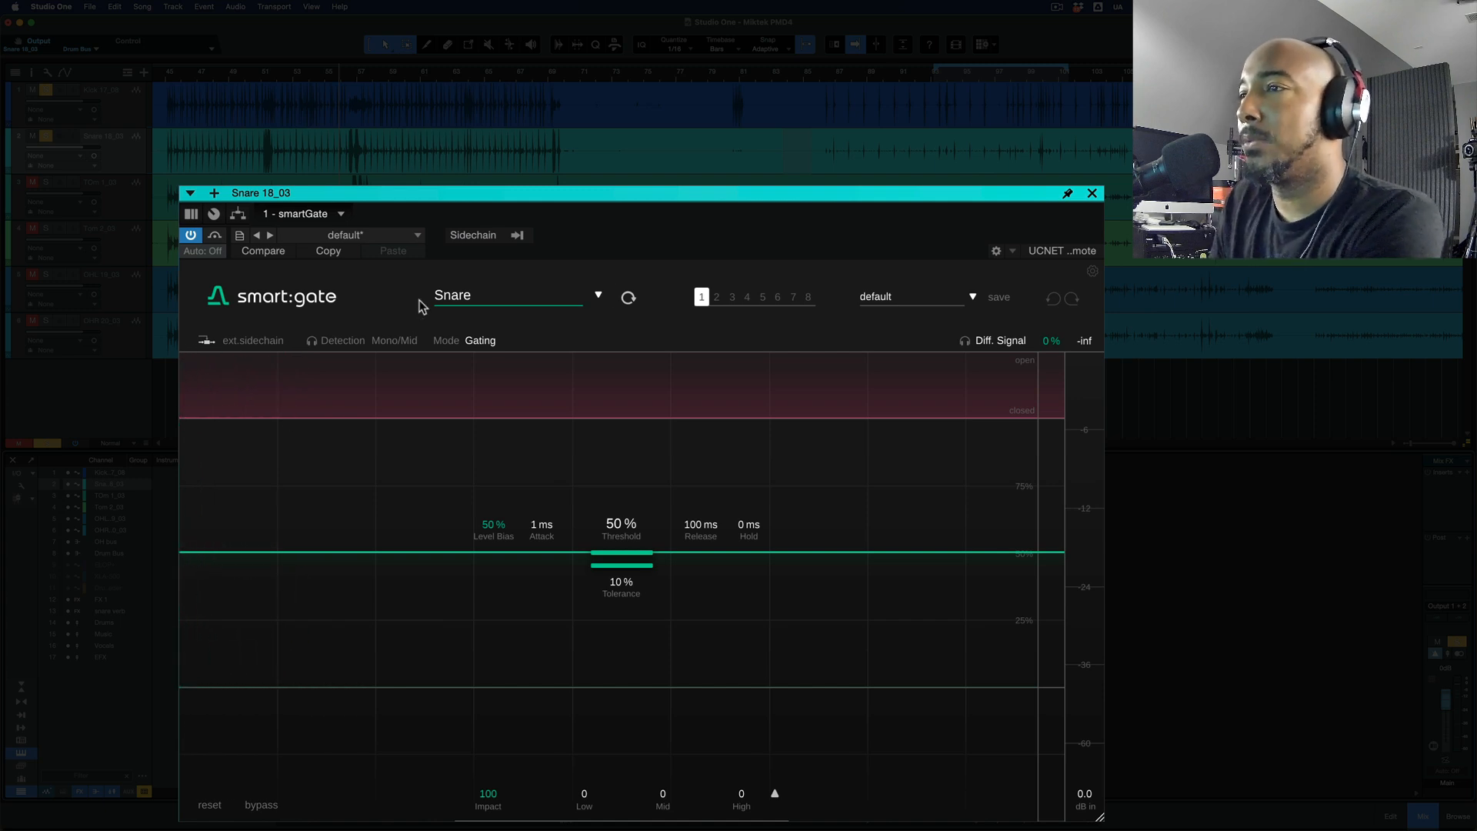
click(492, 301)
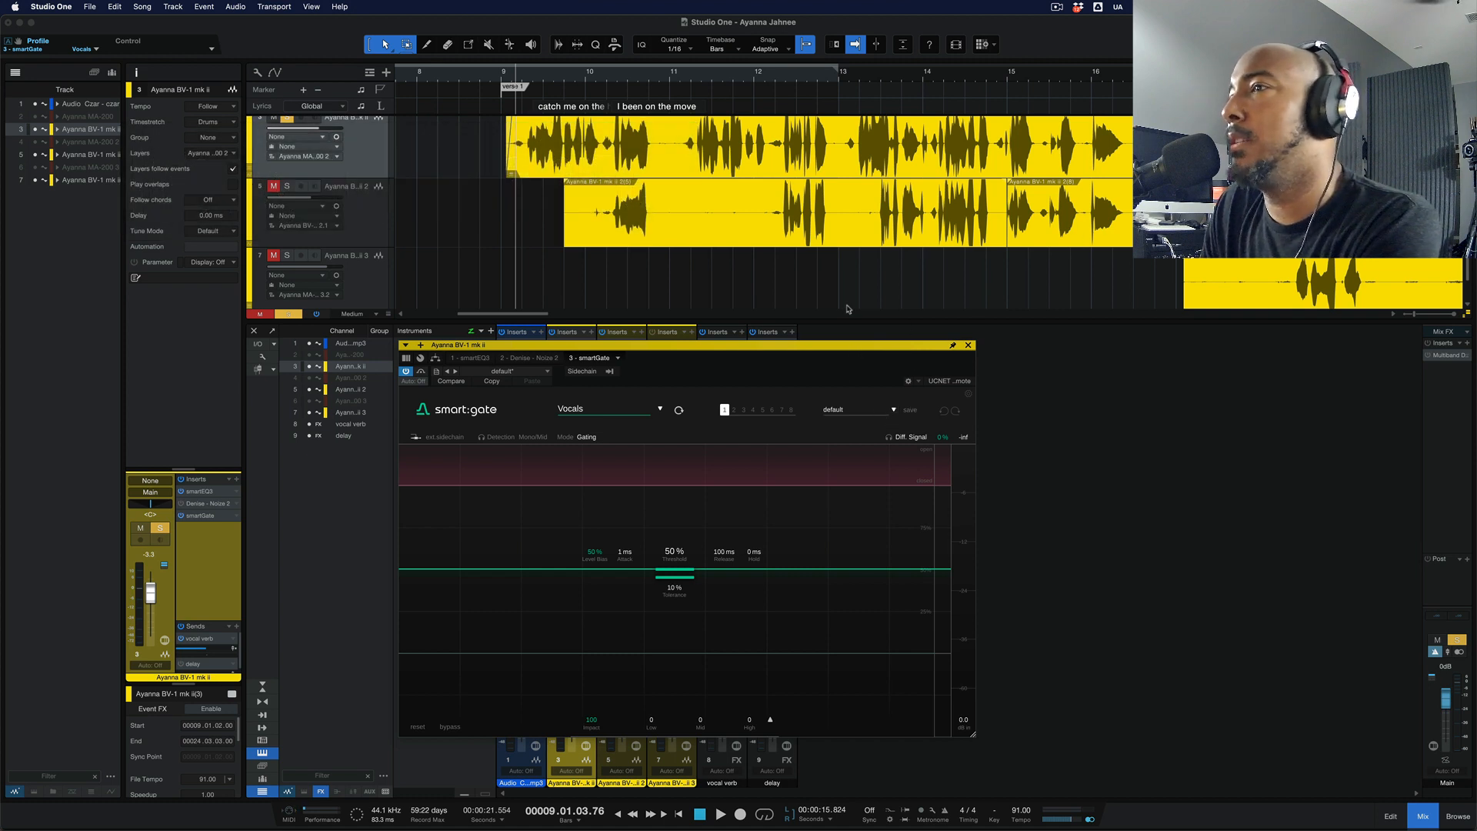
- Show Noize 2 on the BV-1 vocal channel, bypass that channel's smartGate insert, and play the noisy vocal ungated
click(537, 359)
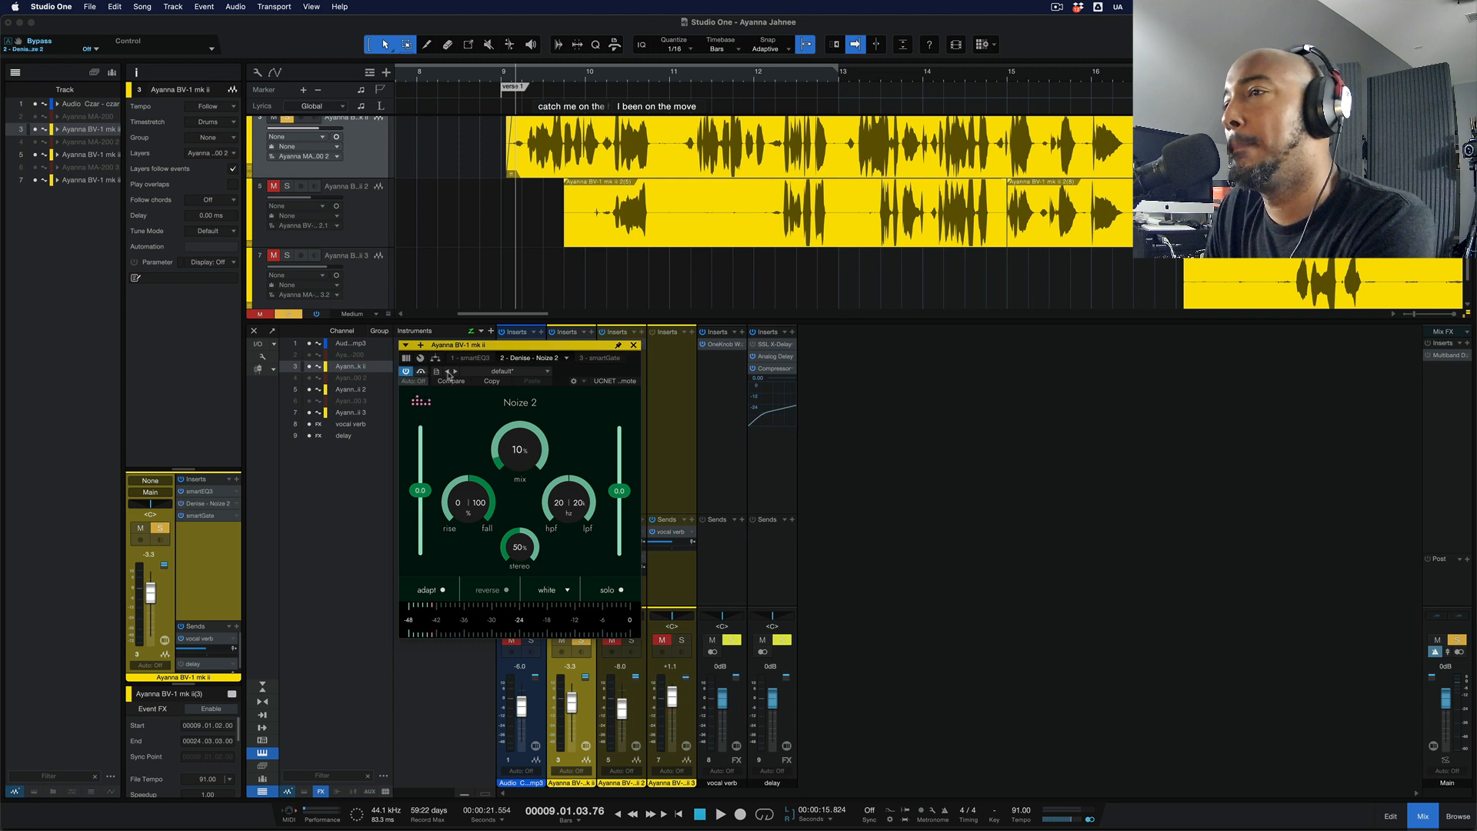
drag(605, 346, 675, 396)
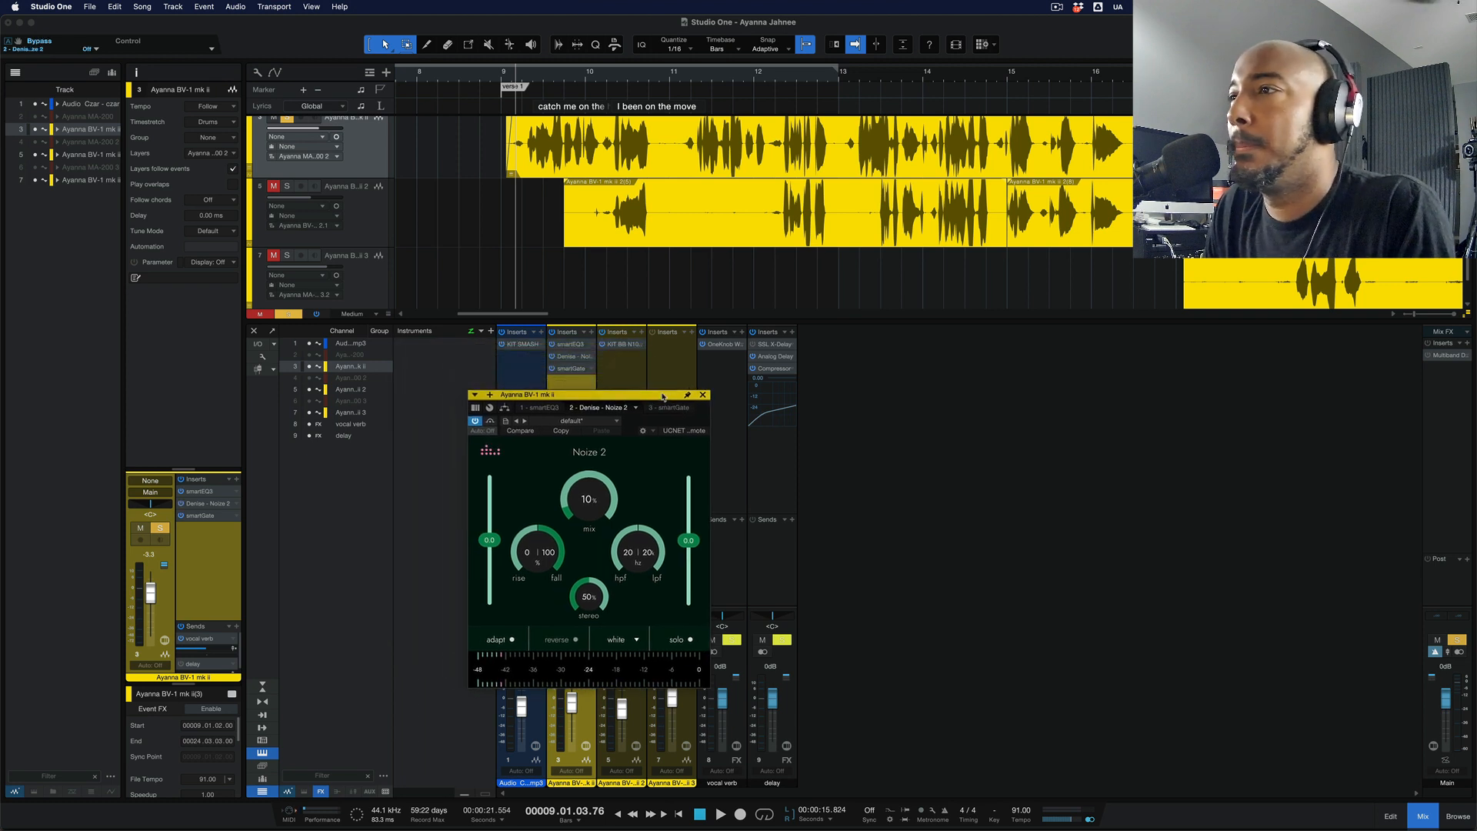
click(556, 369)
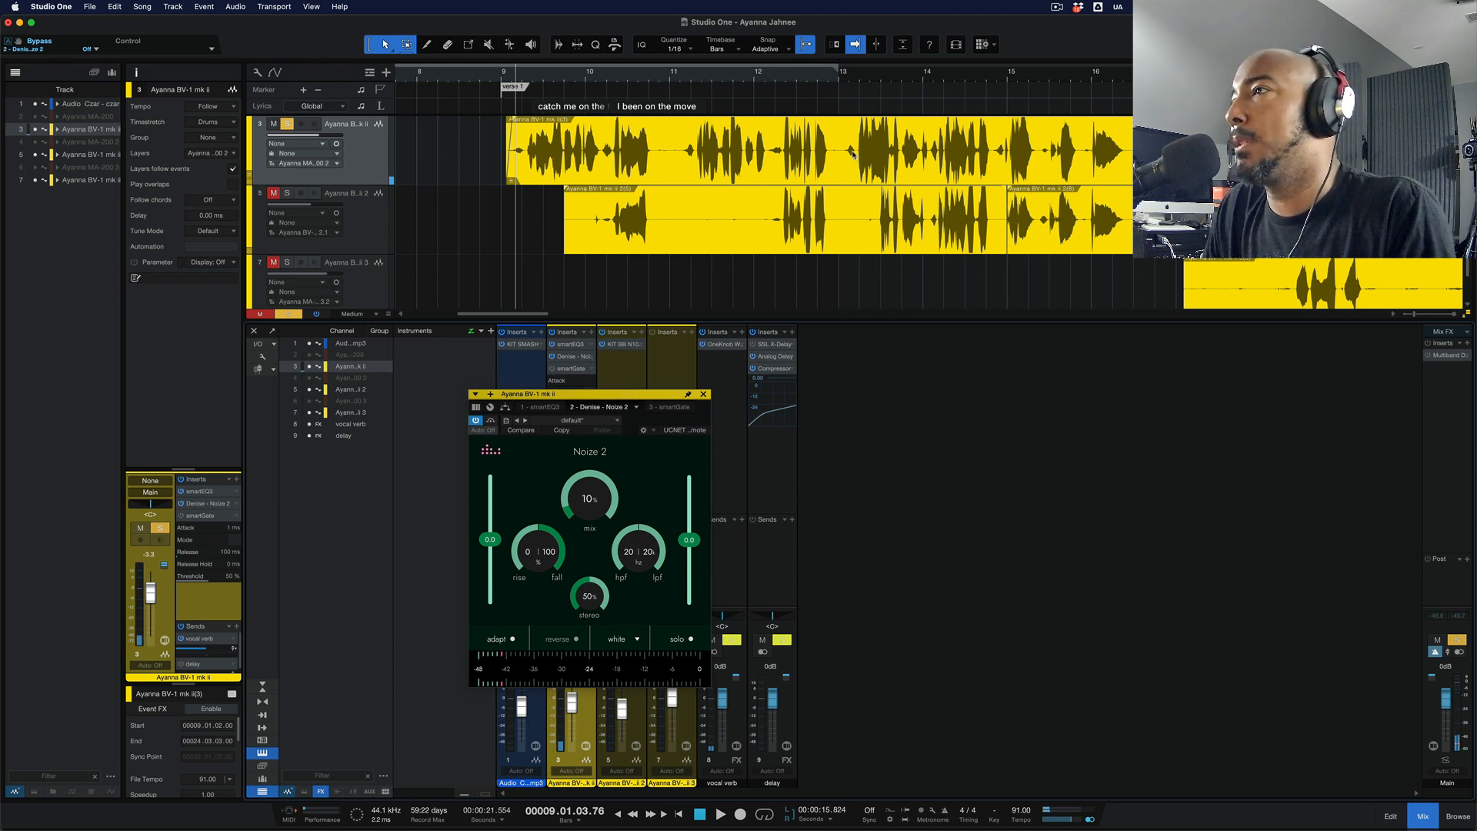
click(852, 153)
key(space)
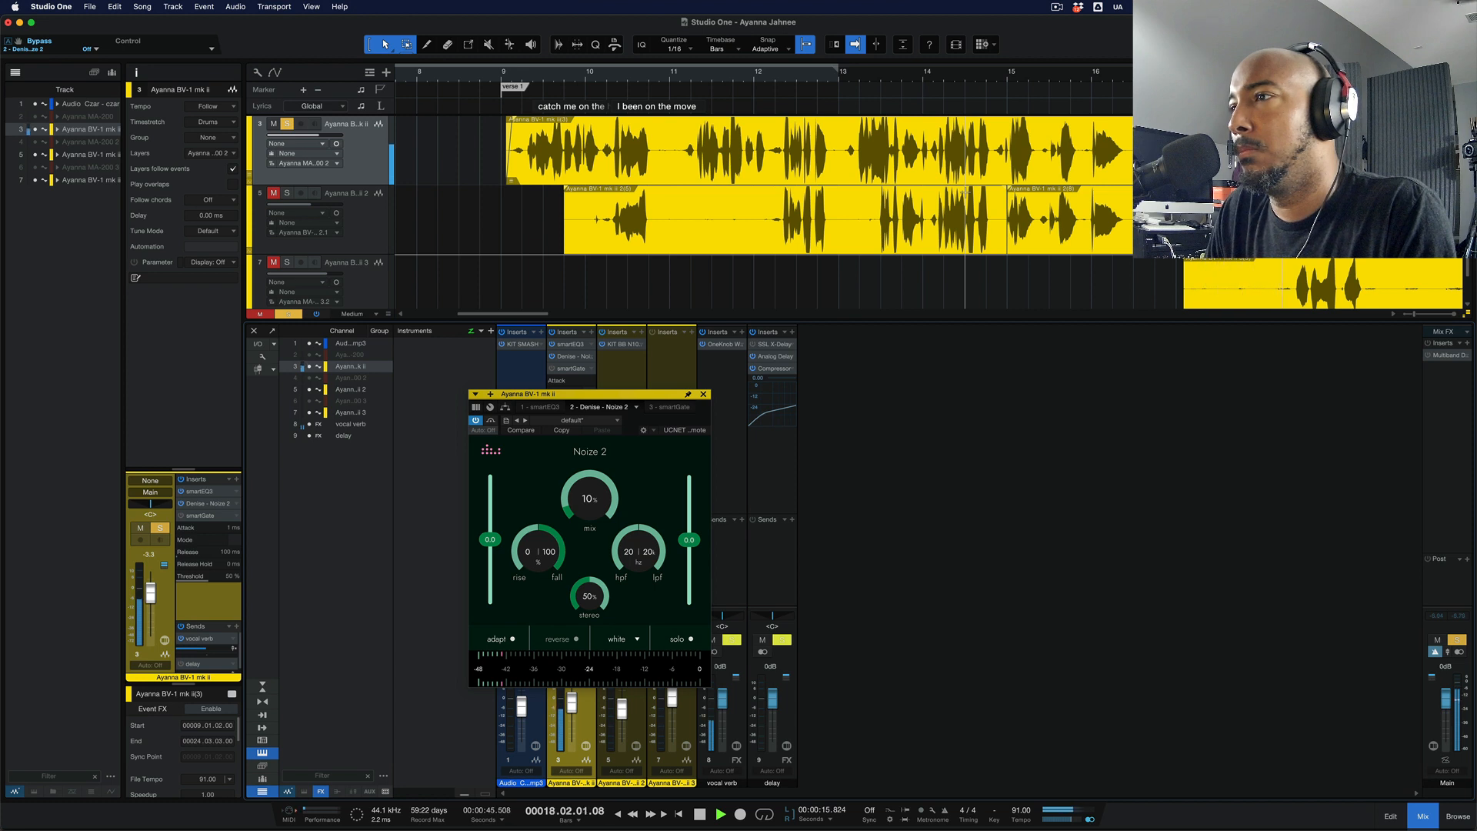
key(space)
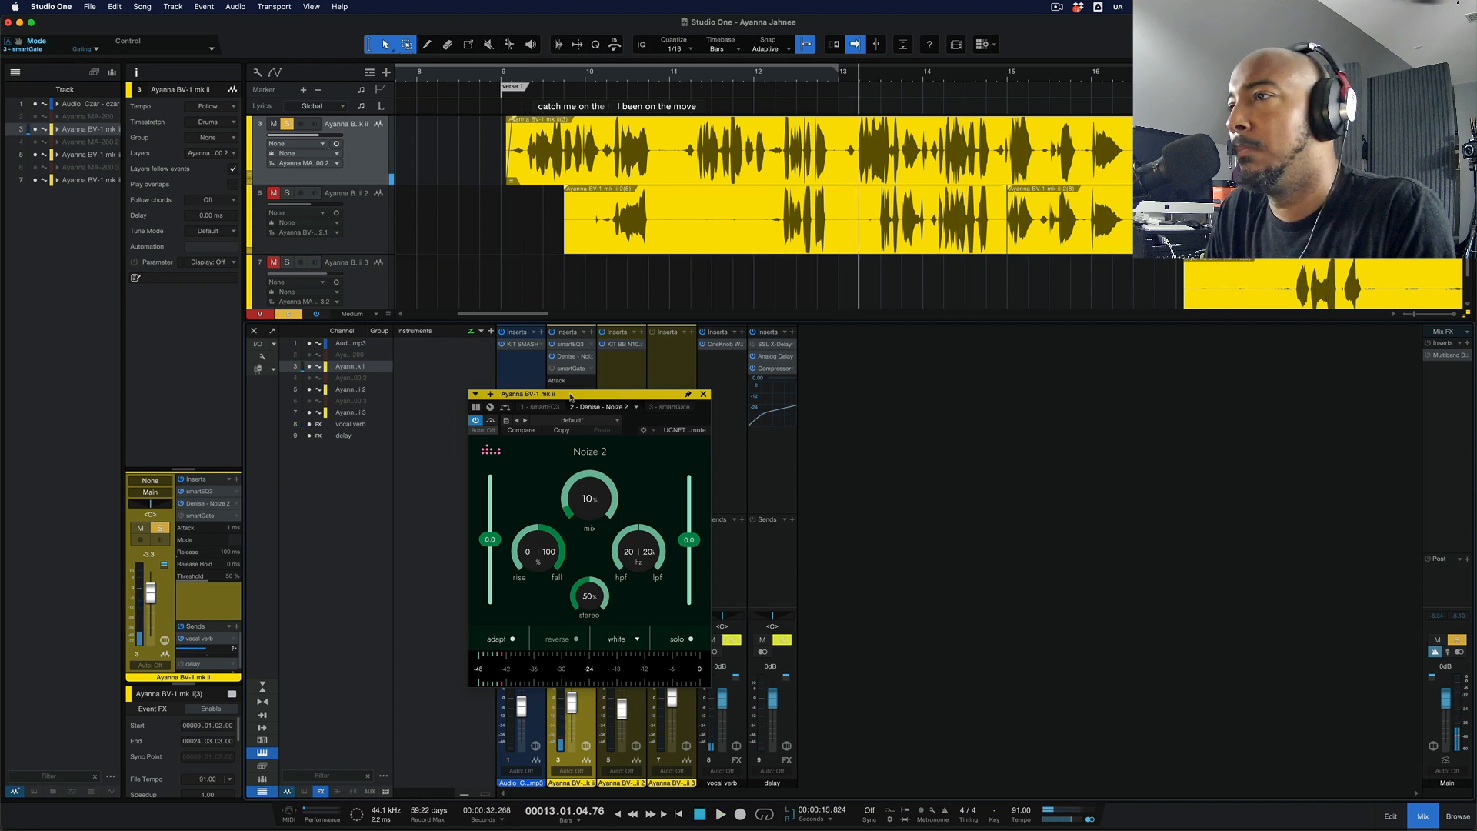
- Open smart:gate on the BV-1 vocal channel, reactivate it, and play the vocal through the gate
click(572, 368)
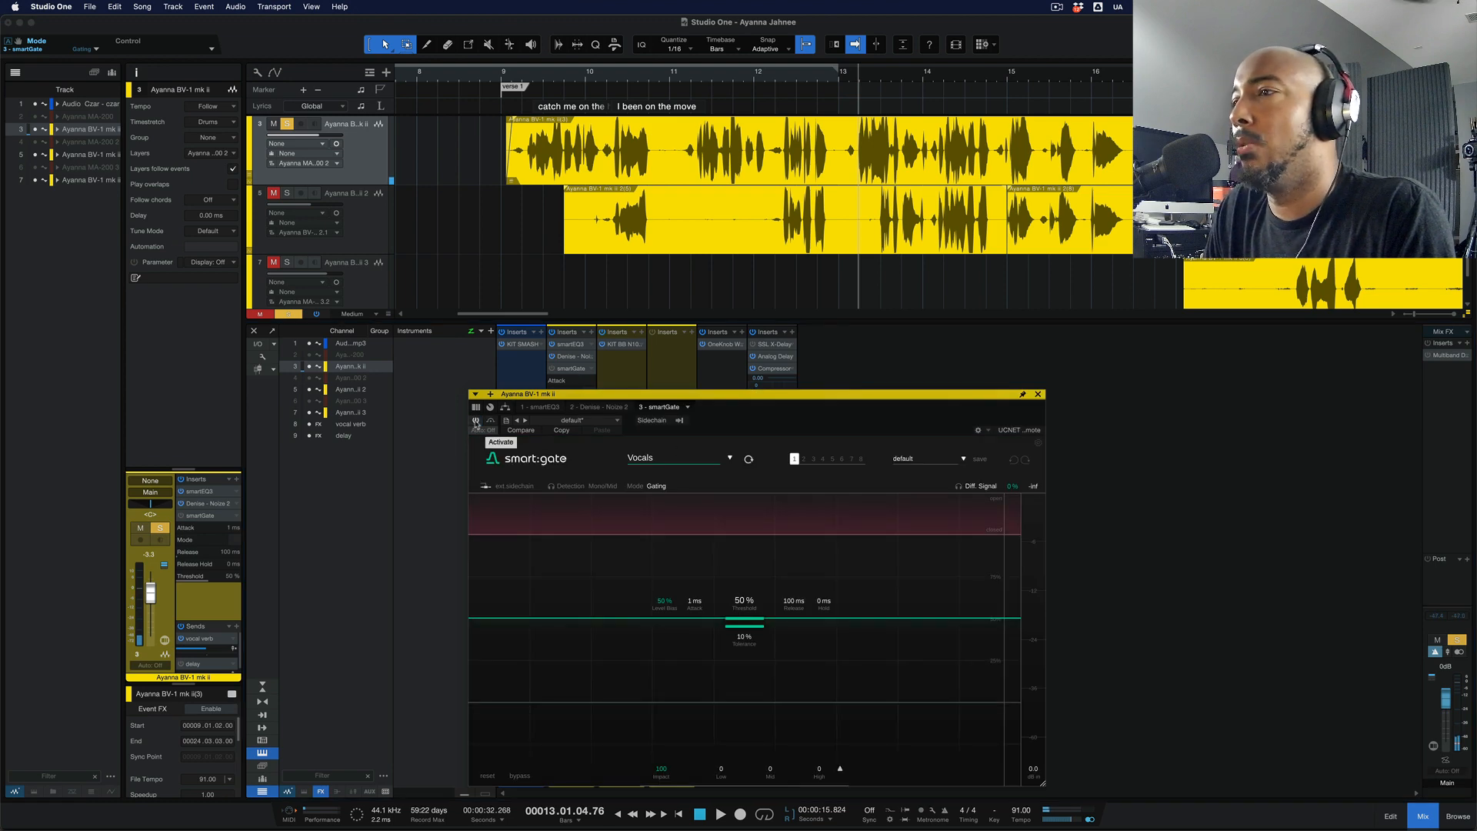
click(475, 421)
key(space)
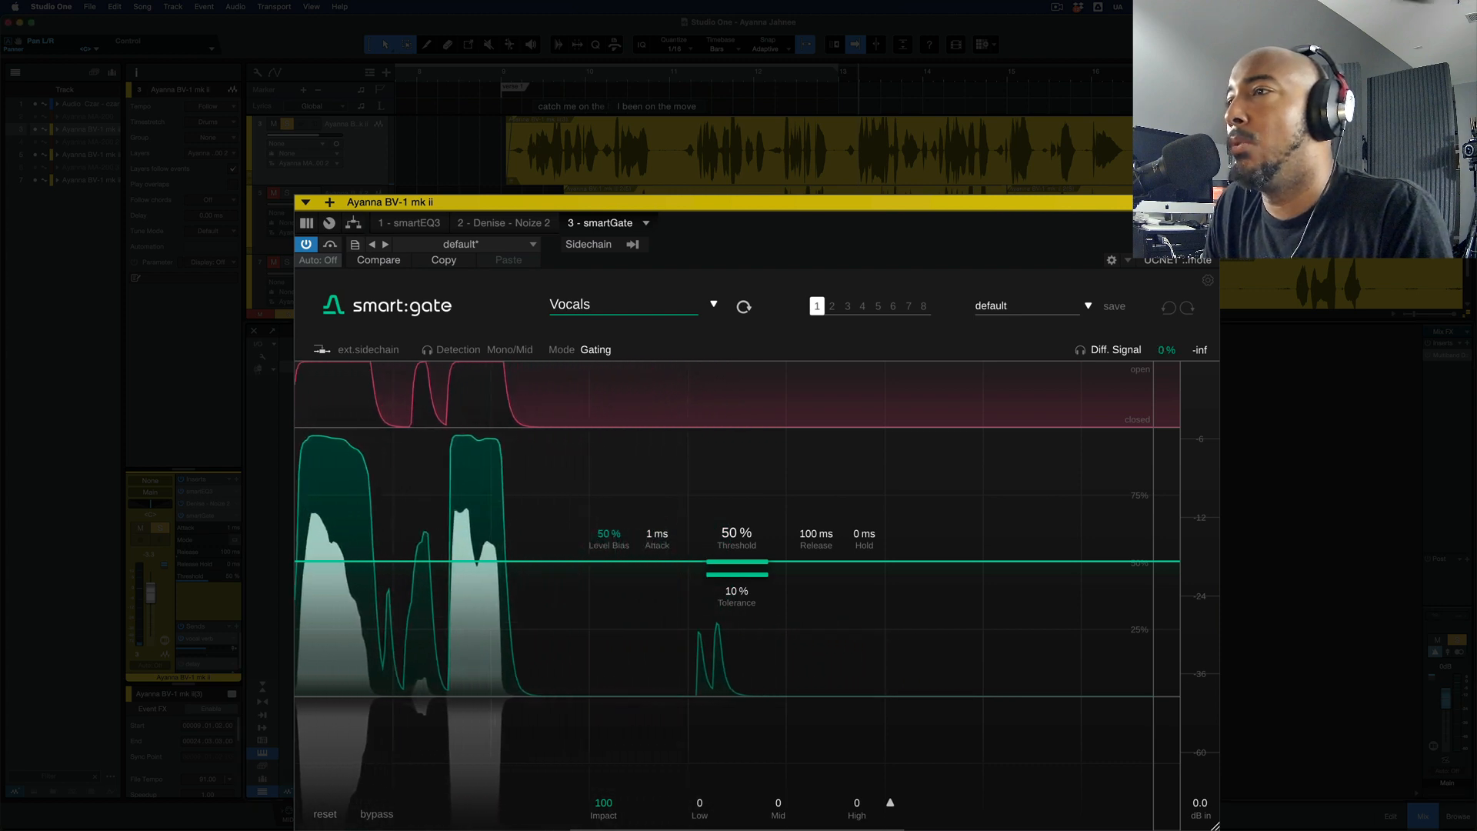
- Set the vocal gate's tolerance to 50%, threshold to 70% and level bias to 66%
drag(741, 203, 691, 204)
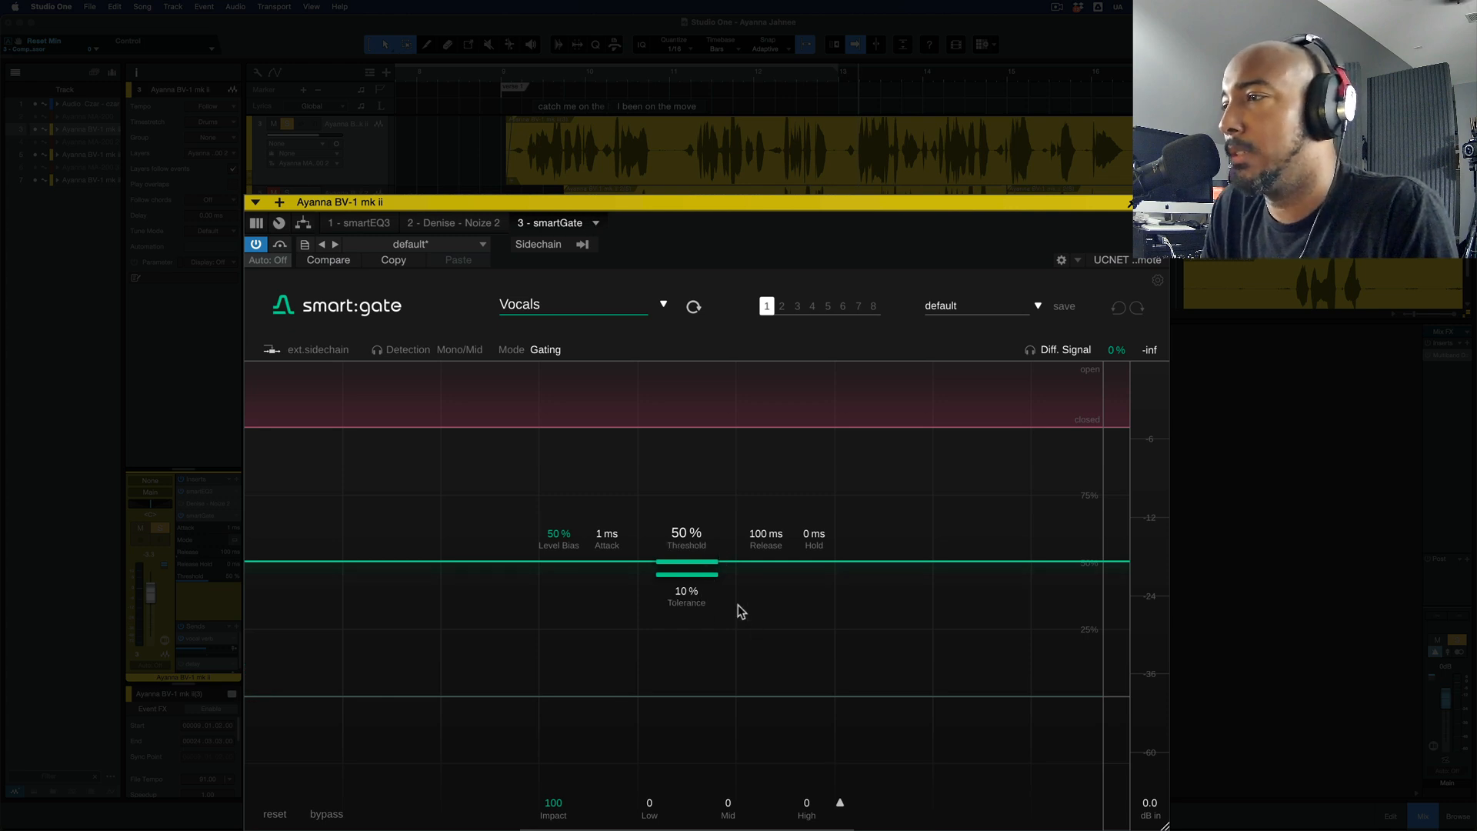
drag(709, 605, 709, 654)
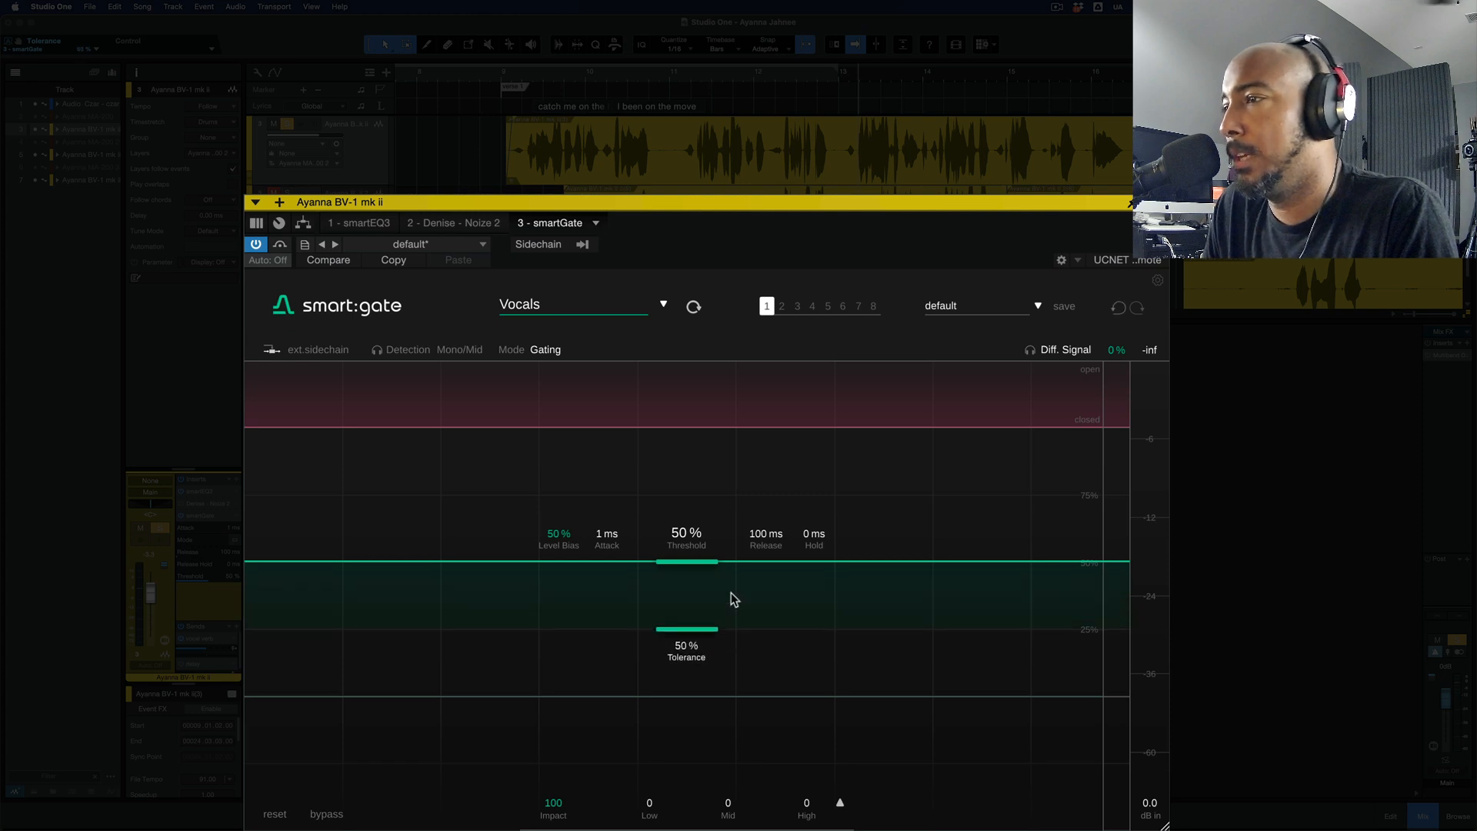
drag(708, 547, 709, 494)
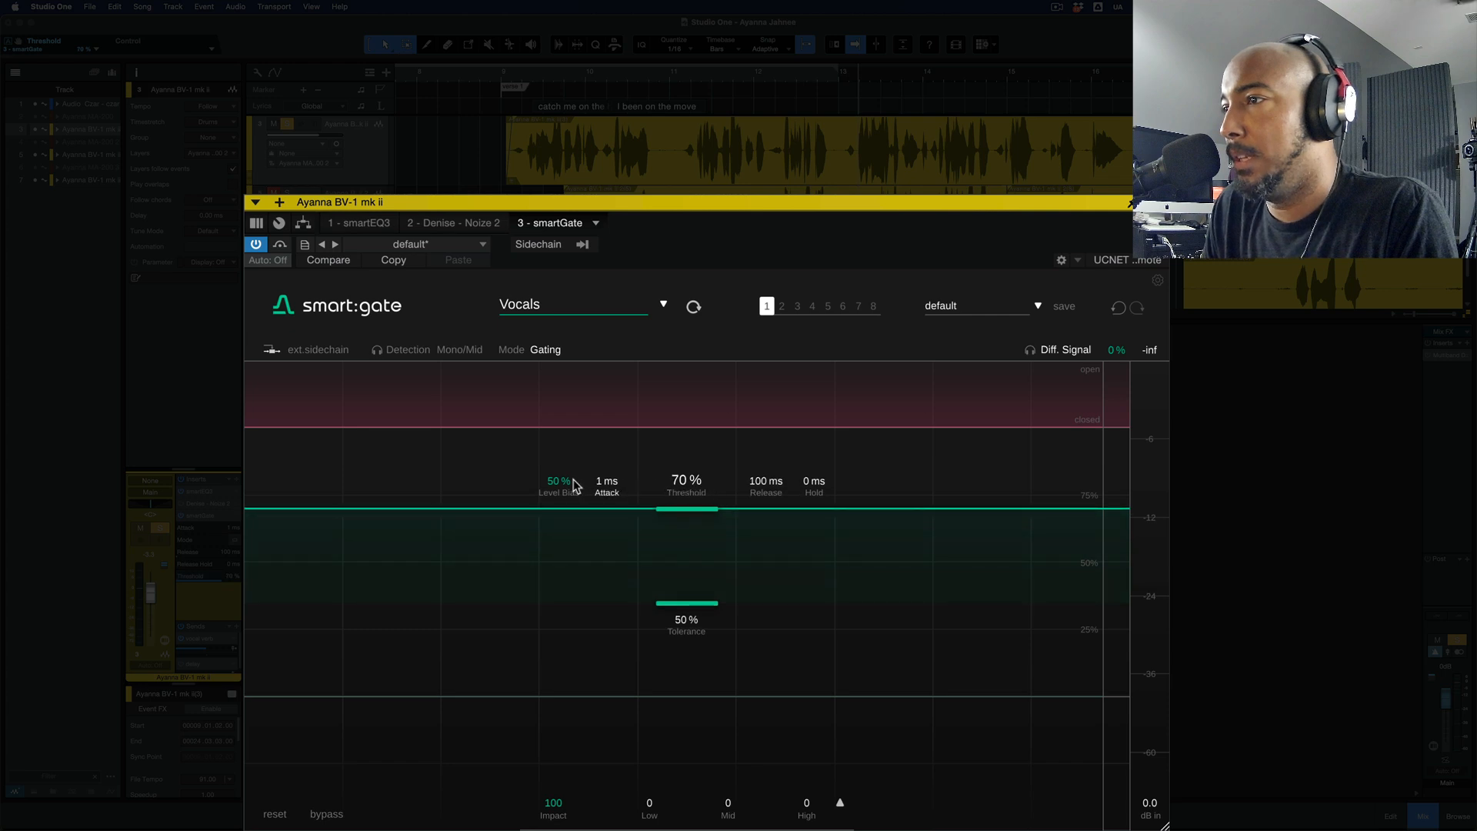
drag(567, 485, 570, 471)
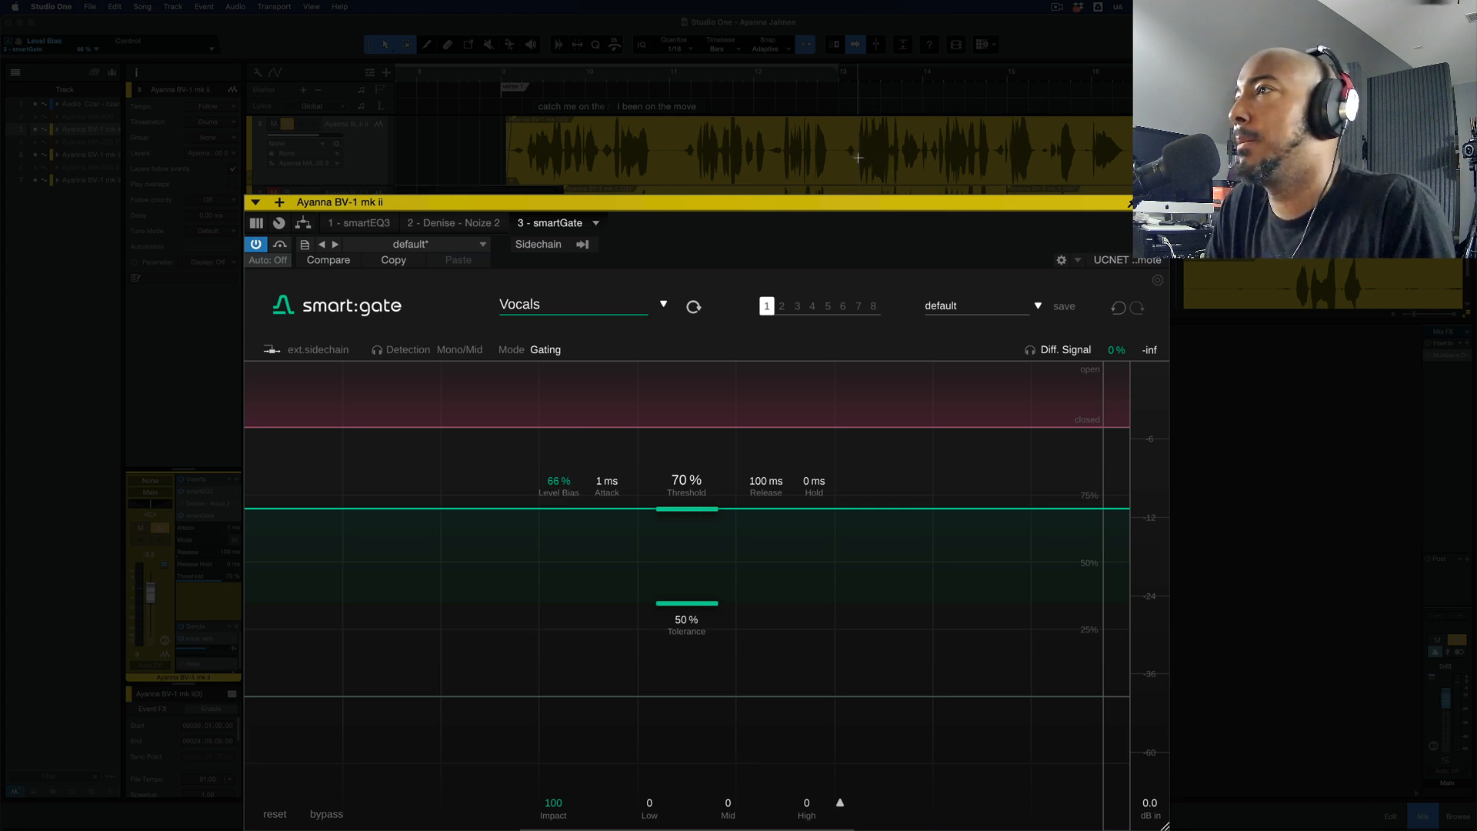
- Play the vocal with the adjusted gate, bypassing and reactivating smart:gate to compare the ungated and gated sound
key(space)
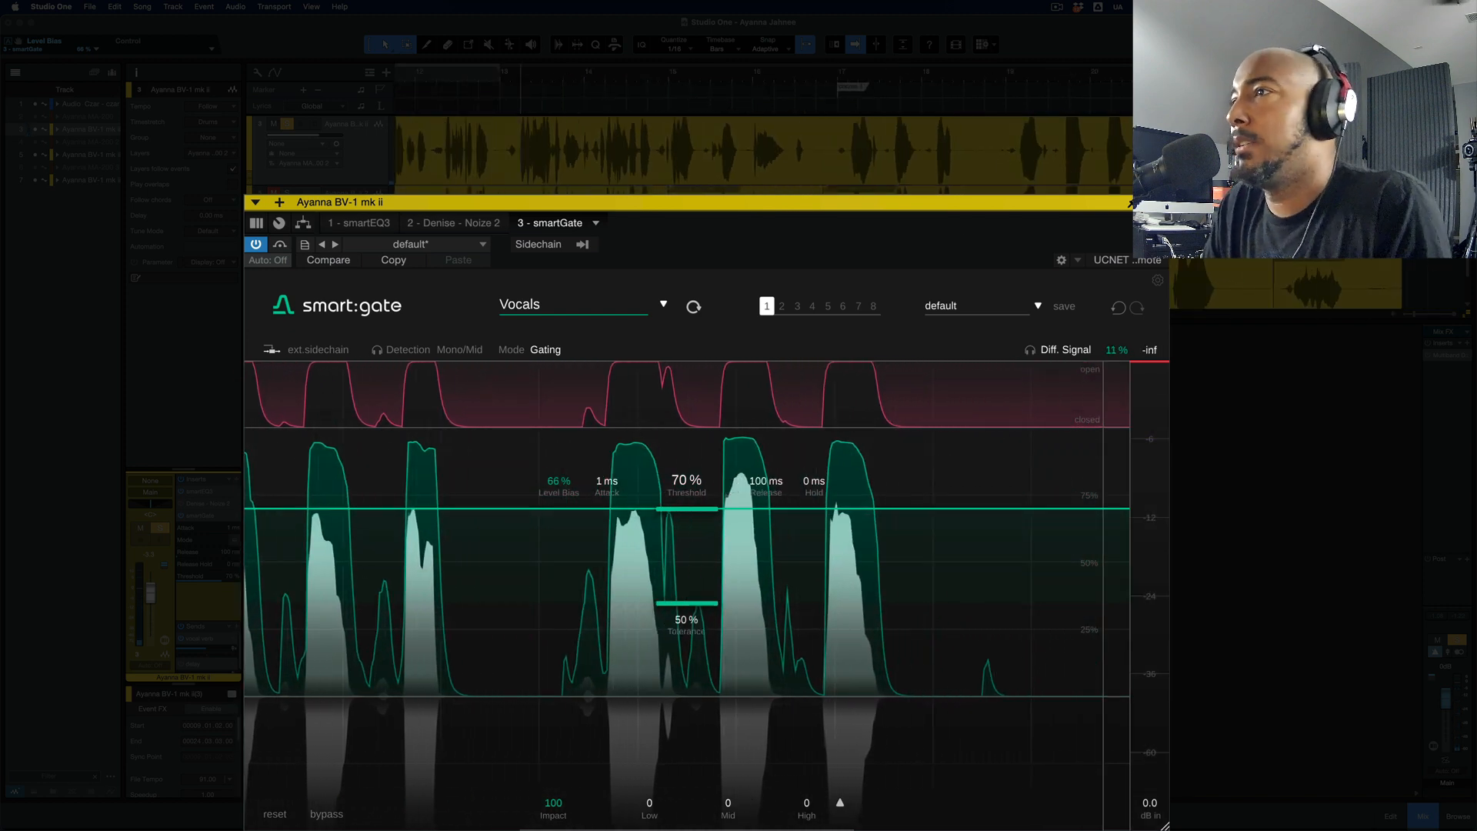
scroll(763, 151, left, 2)
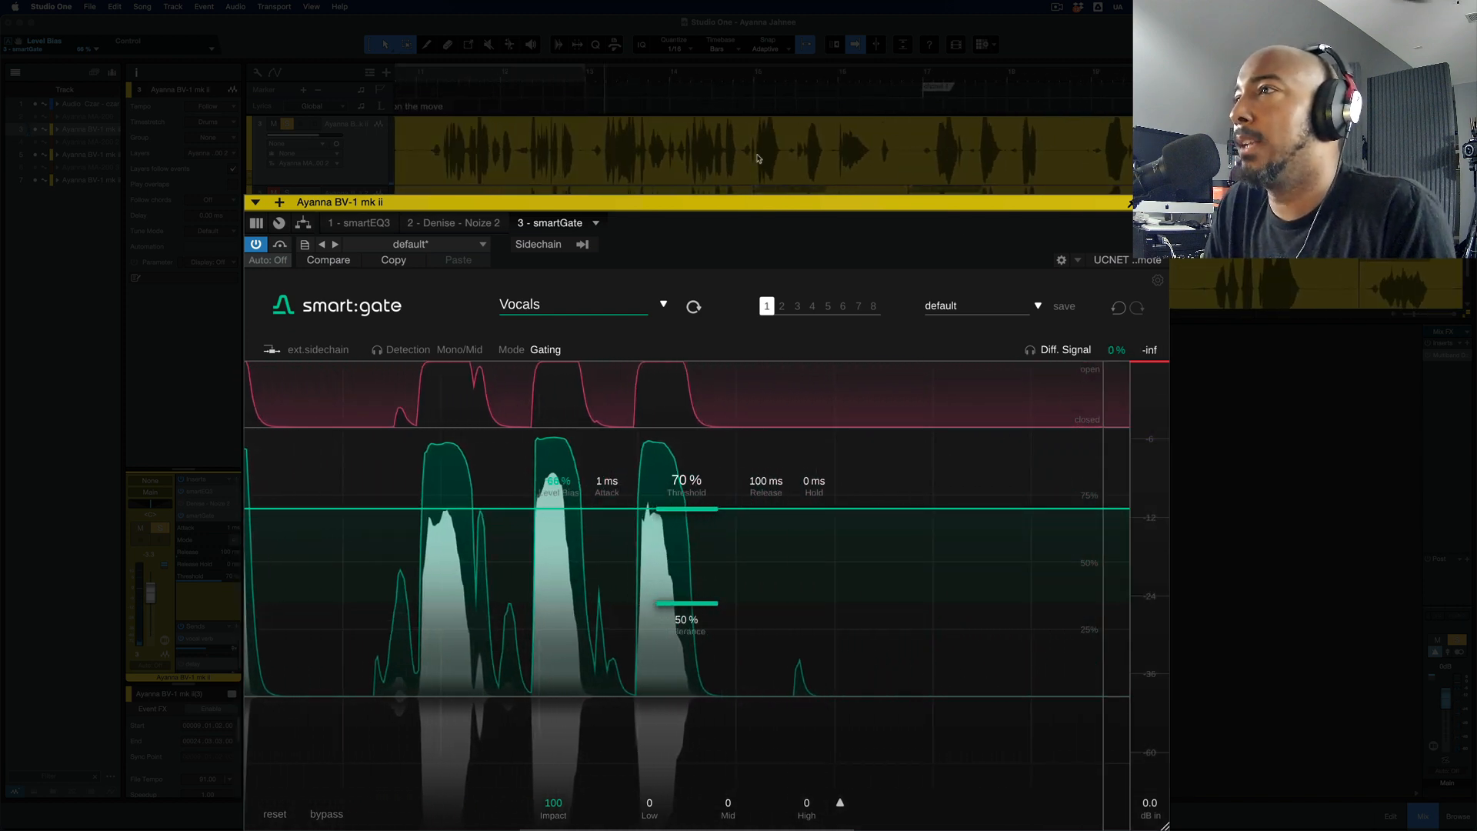
click(255, 244)
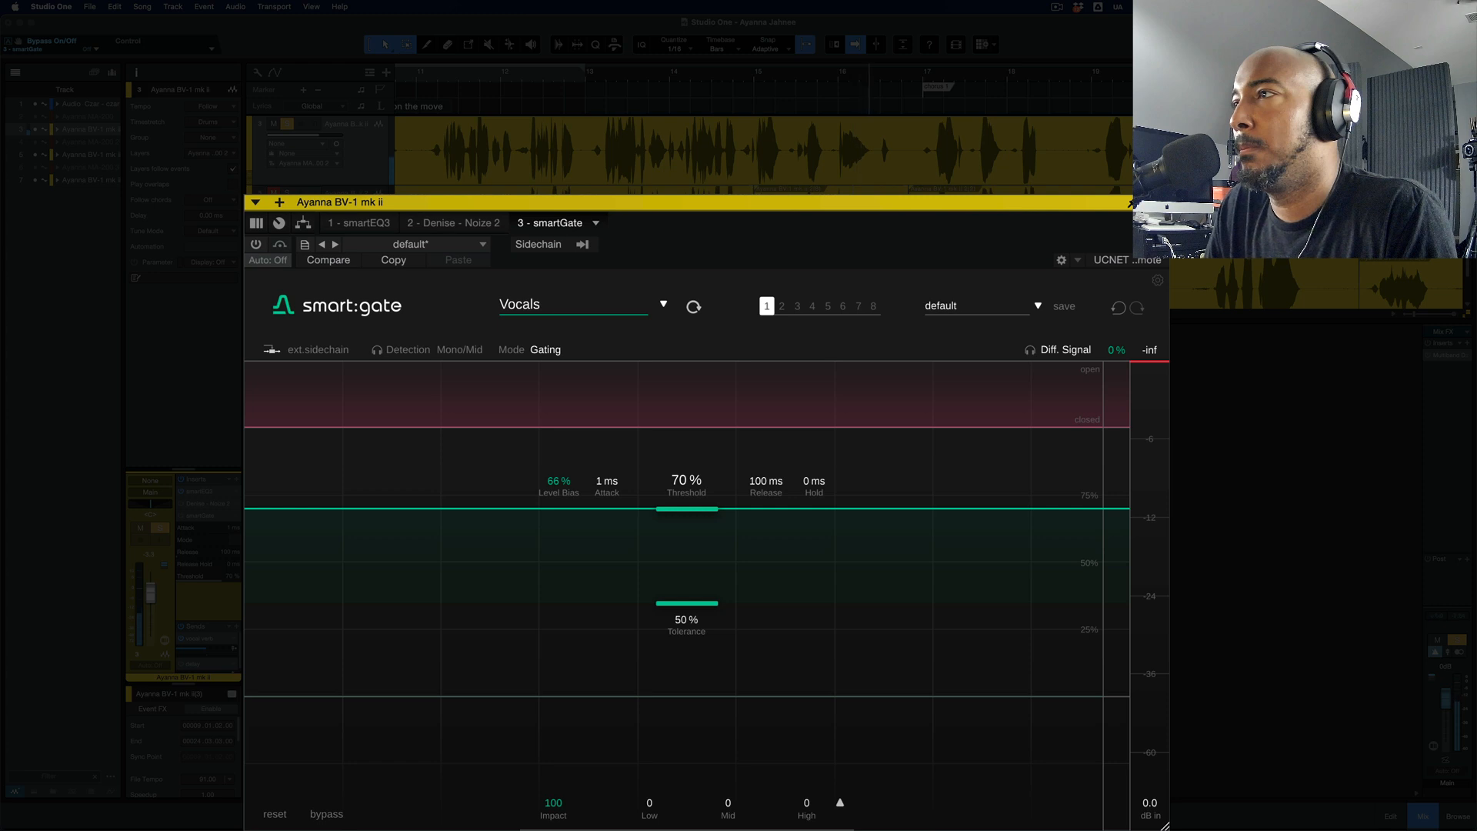
click(256, 244)
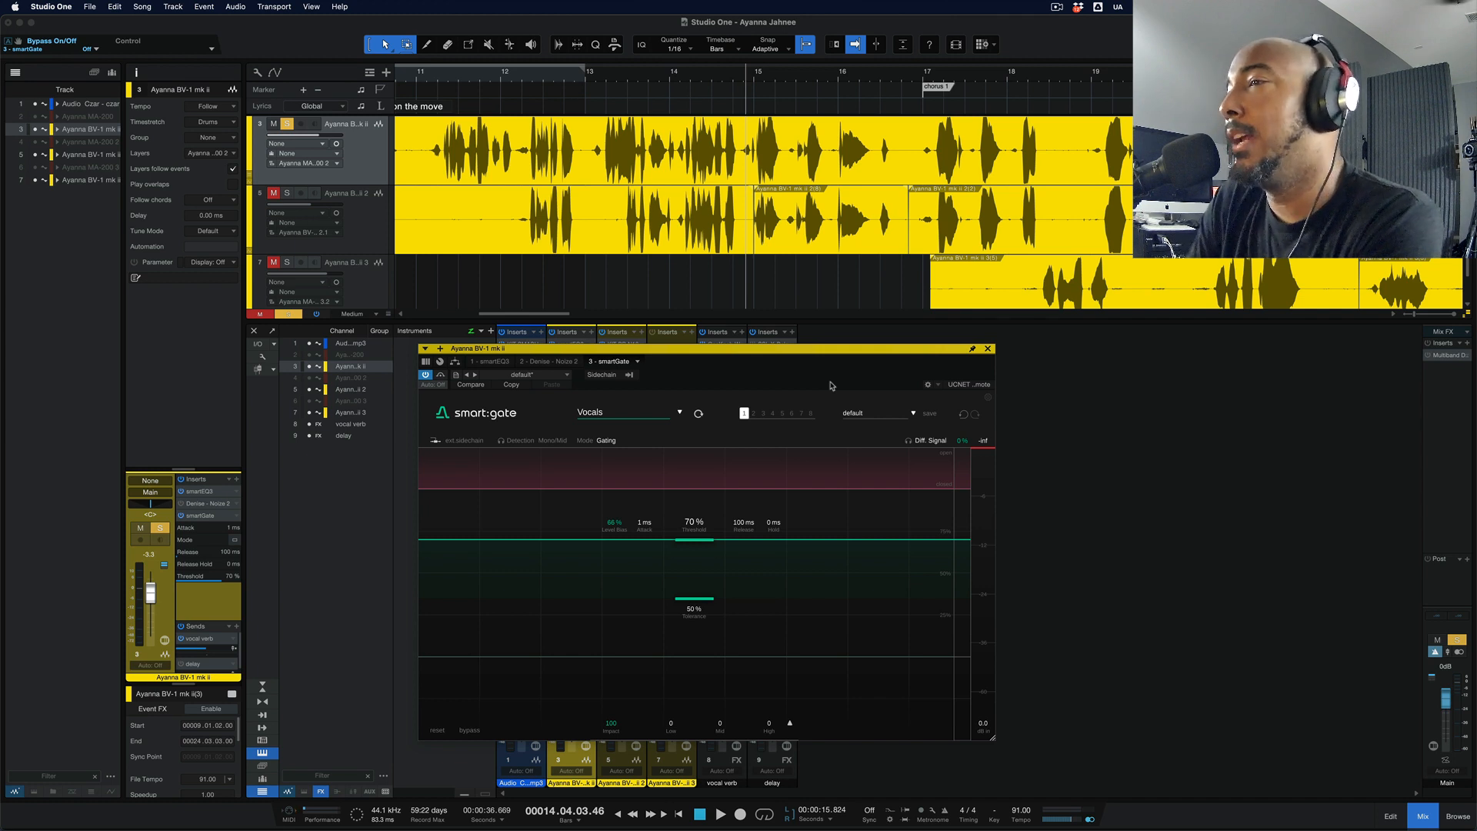
- Switch the vocal channel's smart:gate from Gating to Ducking mode
click(607, 440)
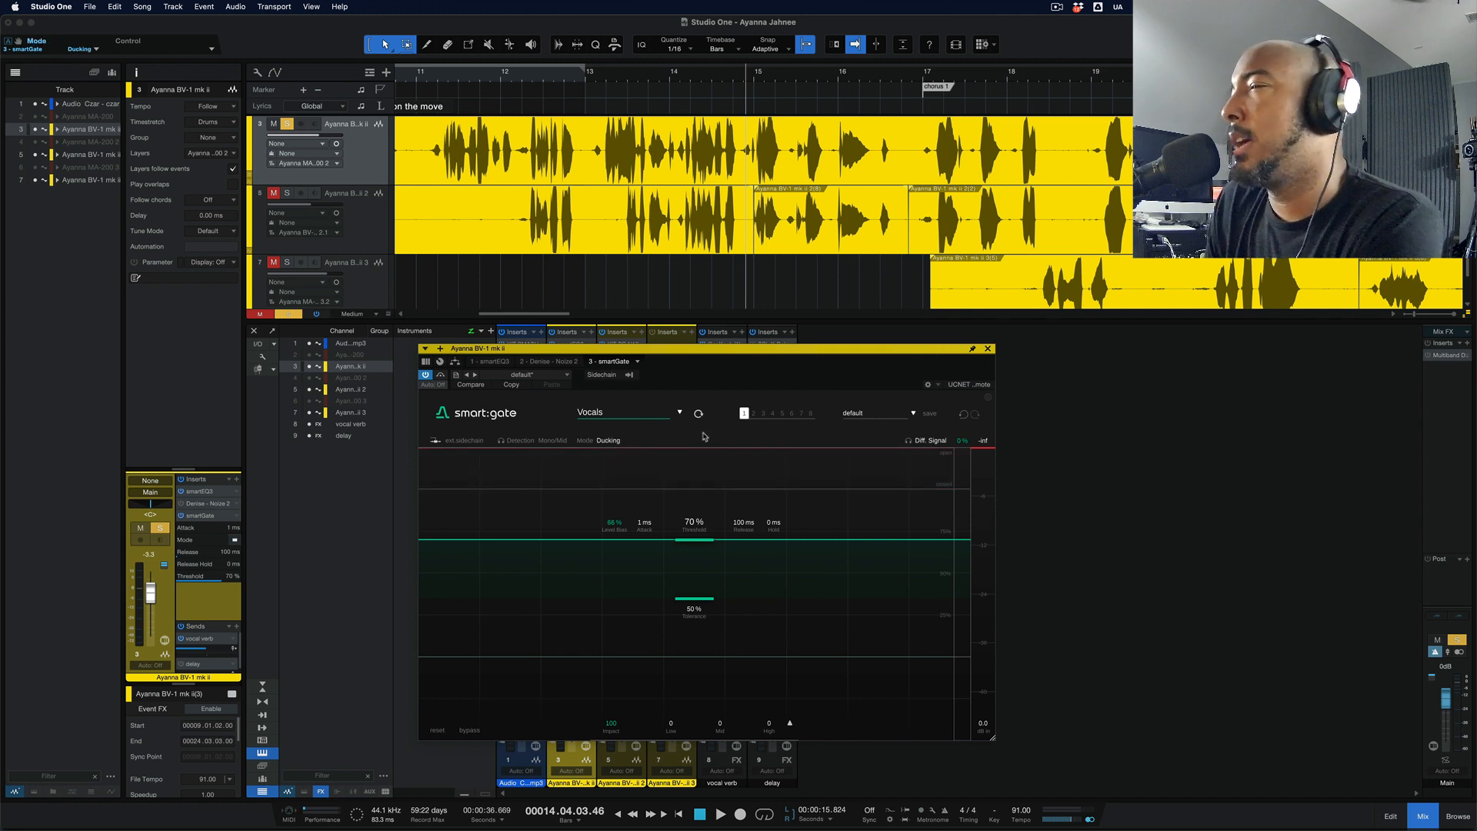